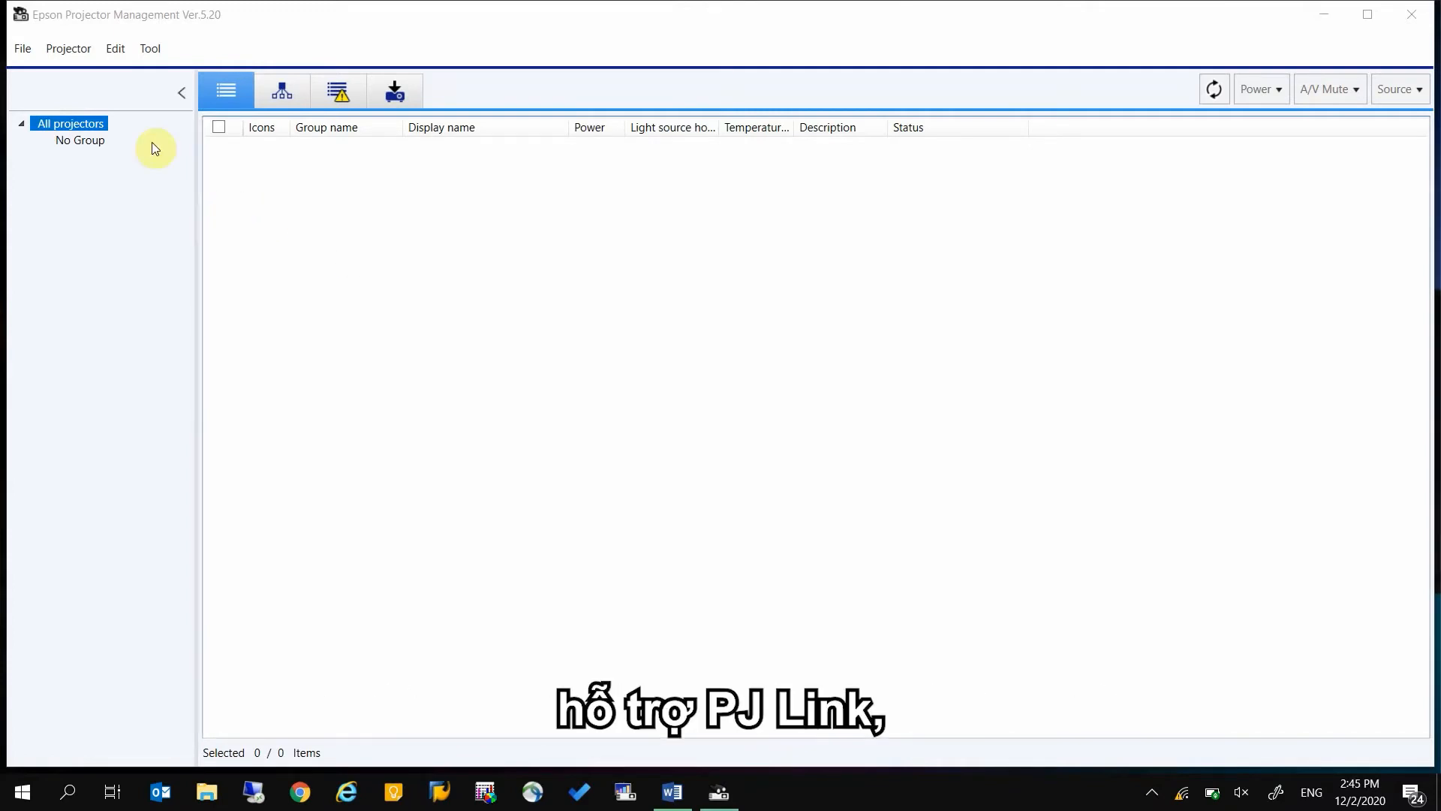
Search the network for projectors with automatic search and register the EB-L1505U
click(79, 51)
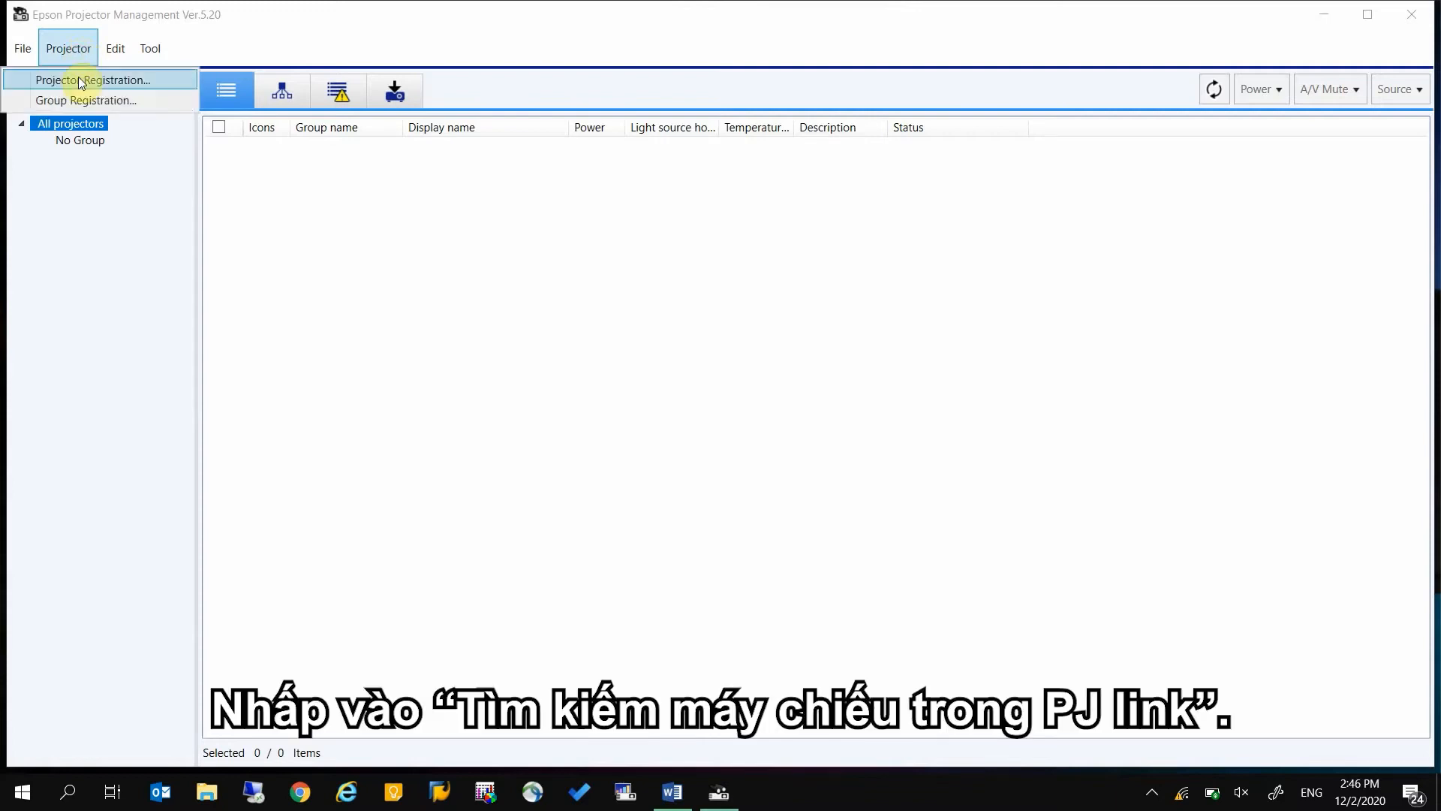
click(79, 80)
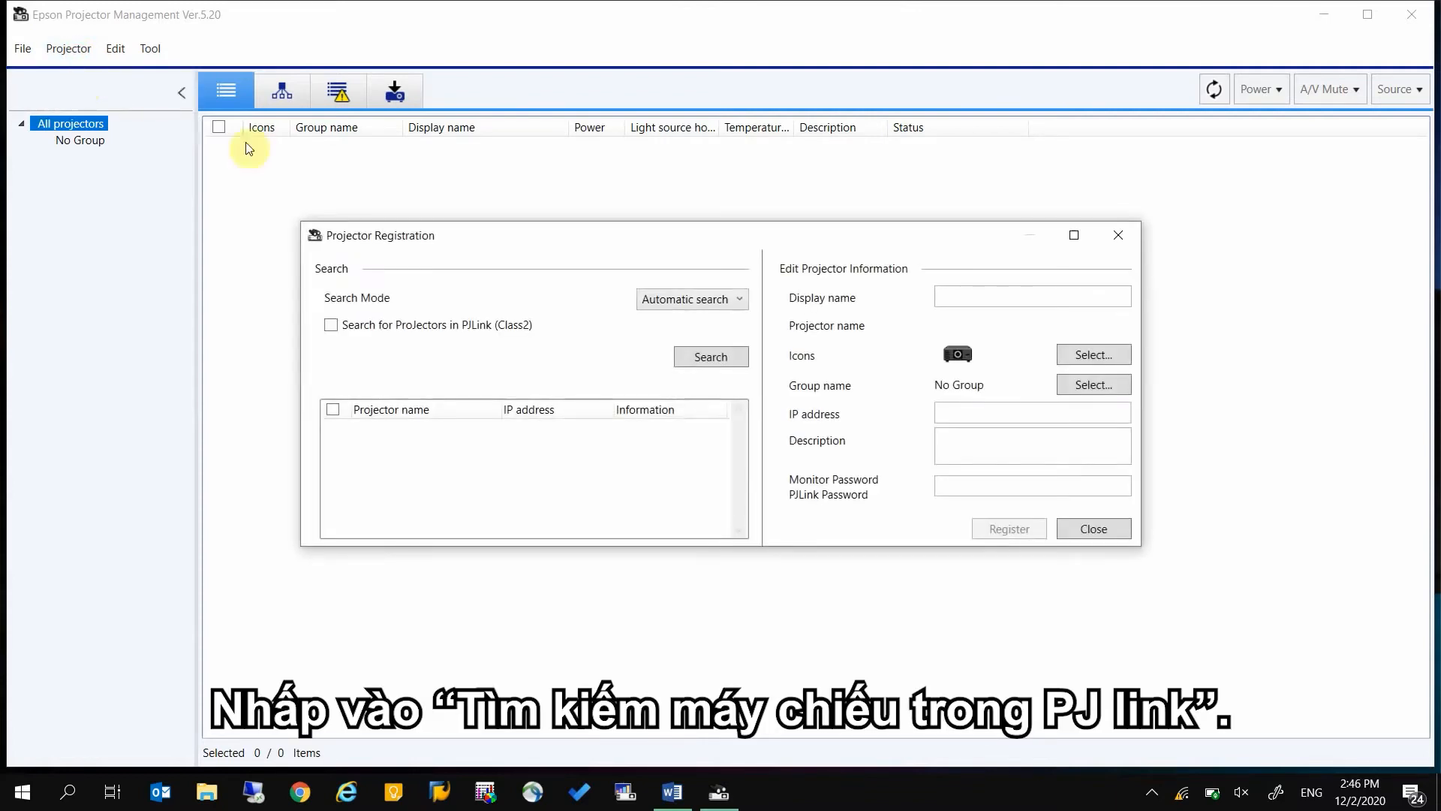
click(711, 358)
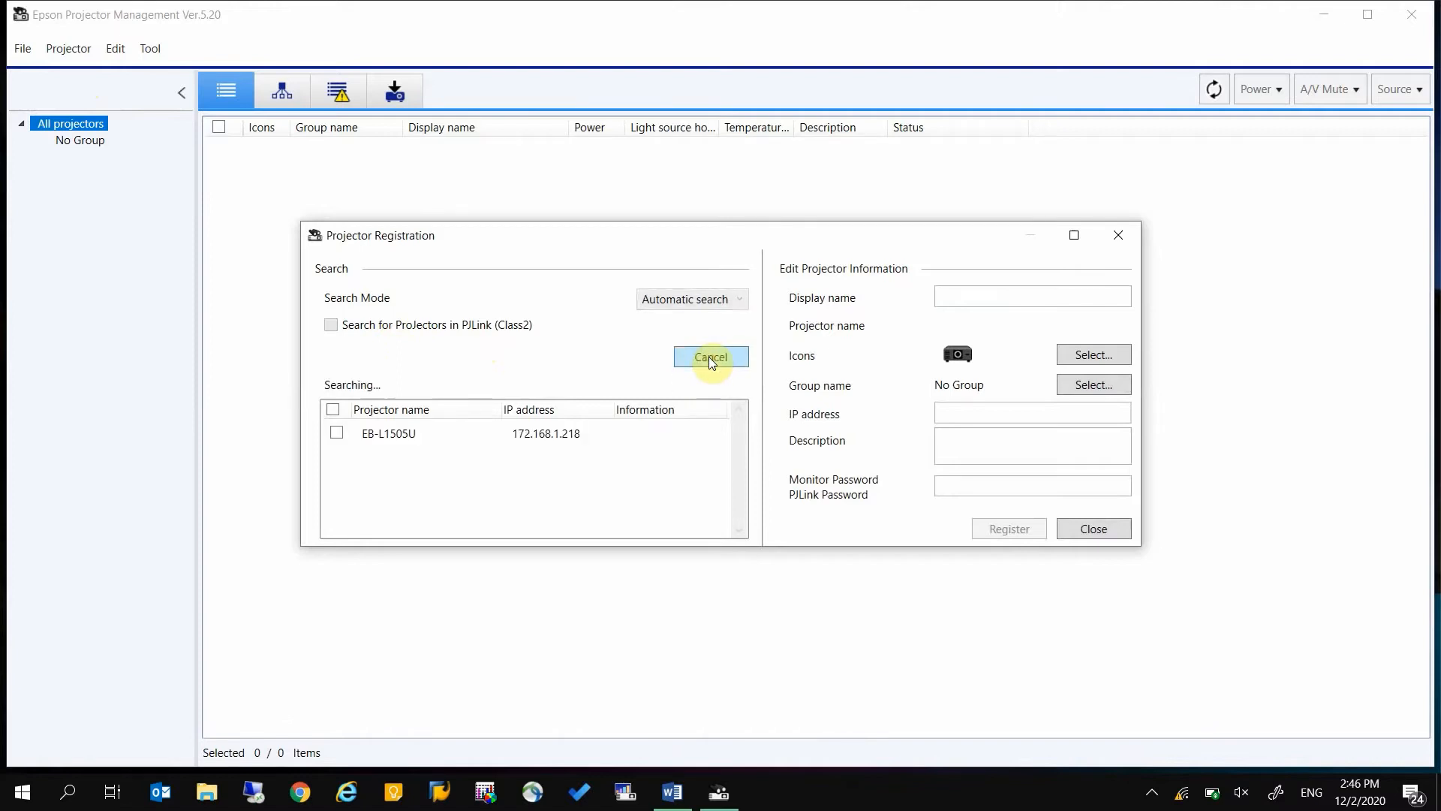
click(336, 410)
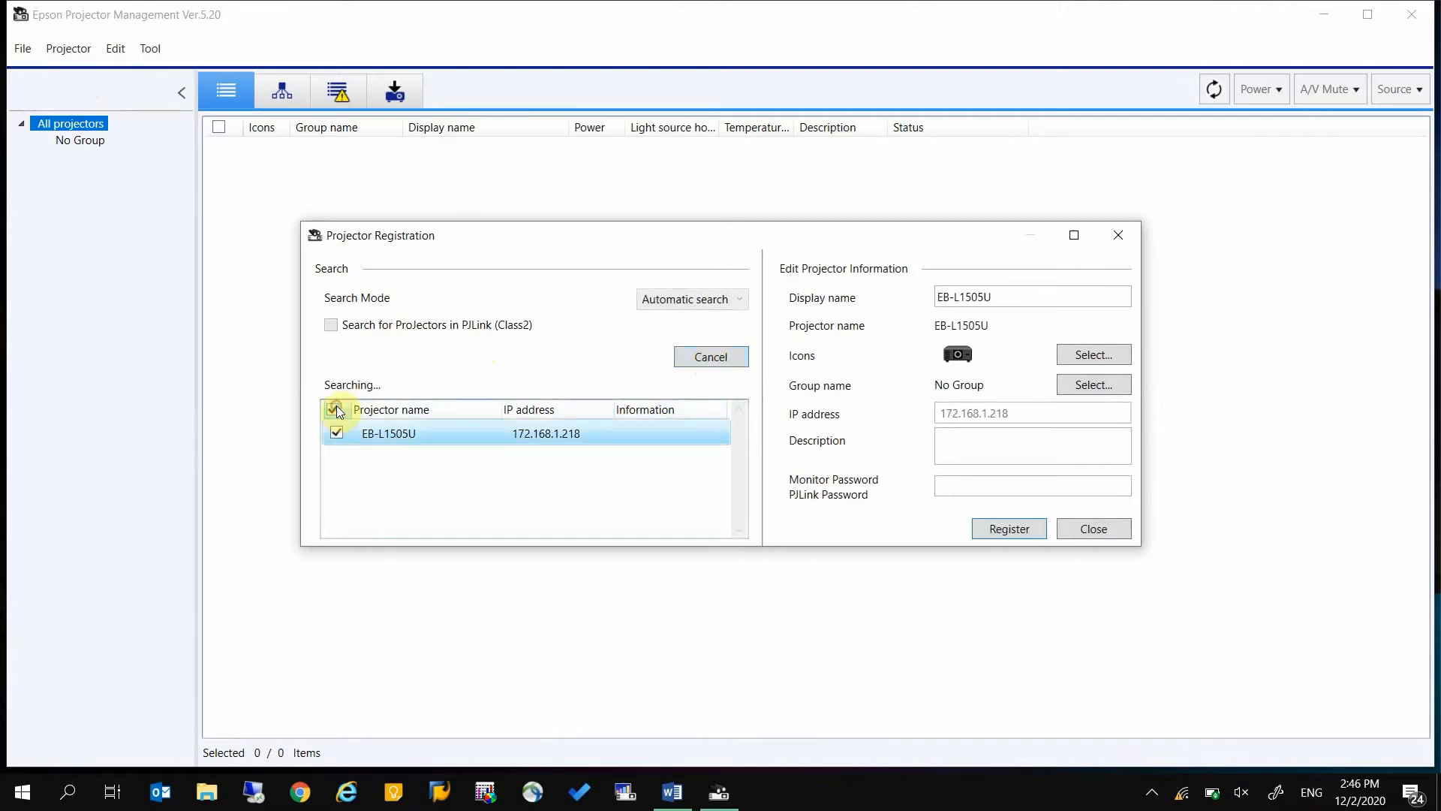
click(997, 531)
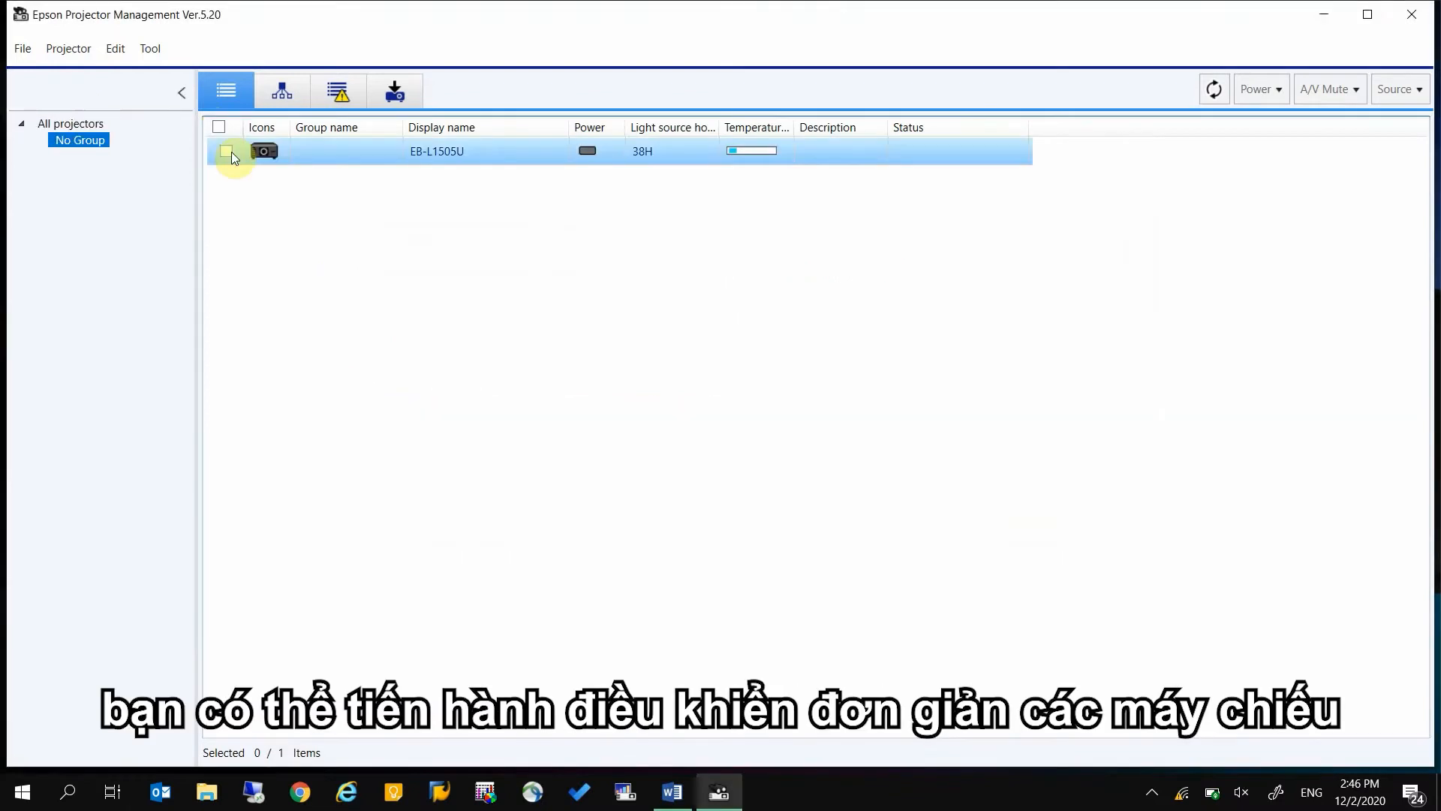
Power on the selected EB-L1505U projector and switch off its A/V mute
click(1261, 89)
click(1251, 113)
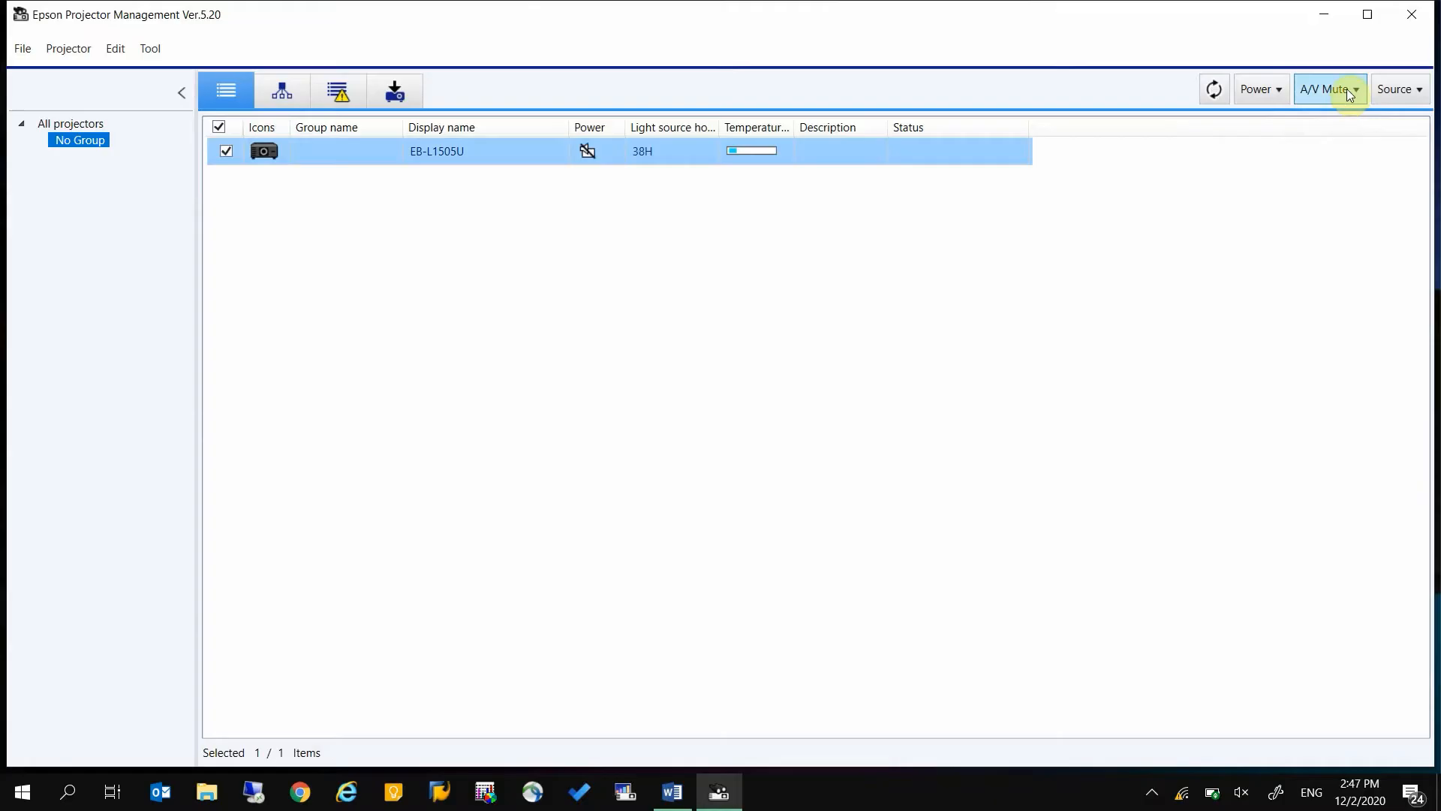
click(1347, 89)
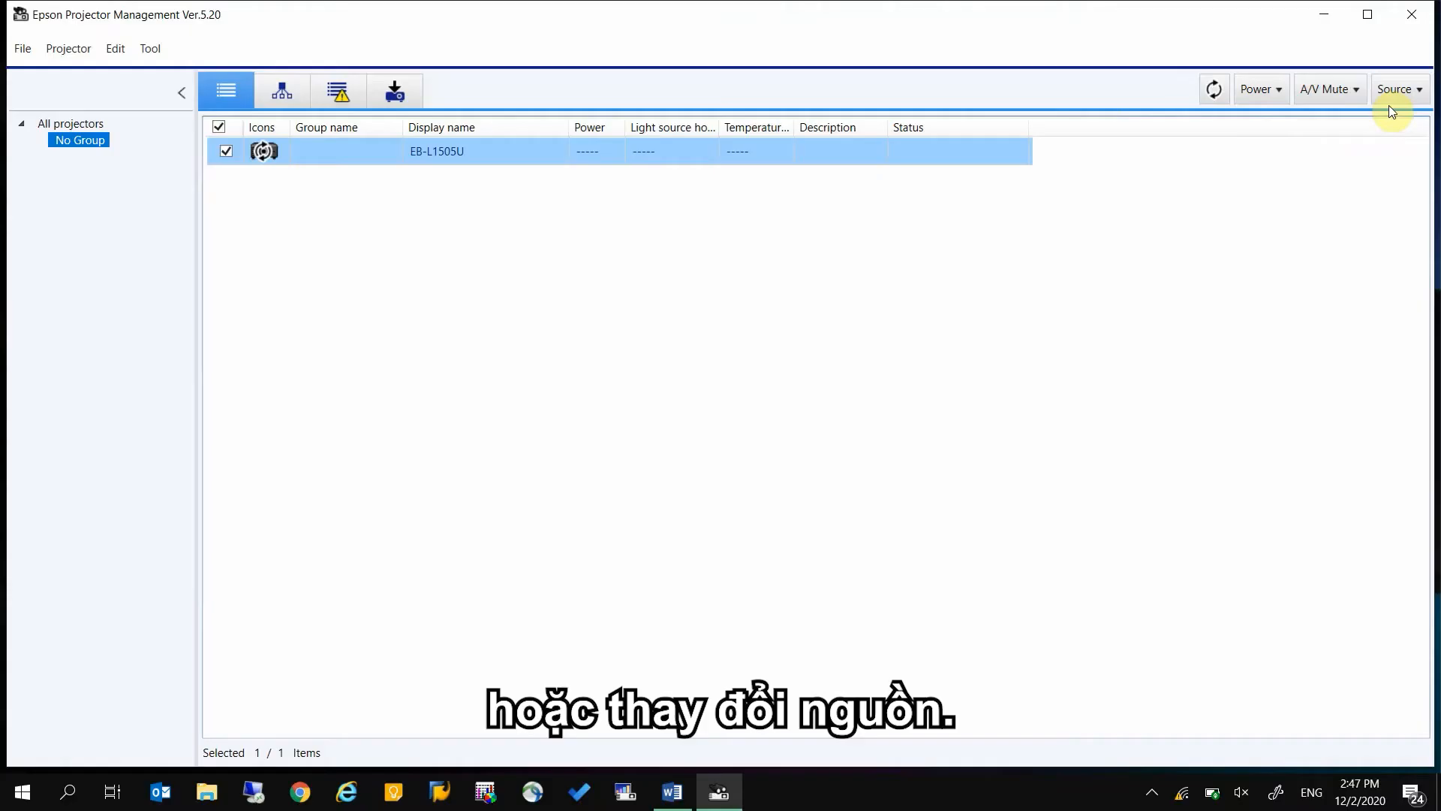
Switch the selected projector's input source to Computer1
click(1394, 96)
mouse_move(1393, 138)
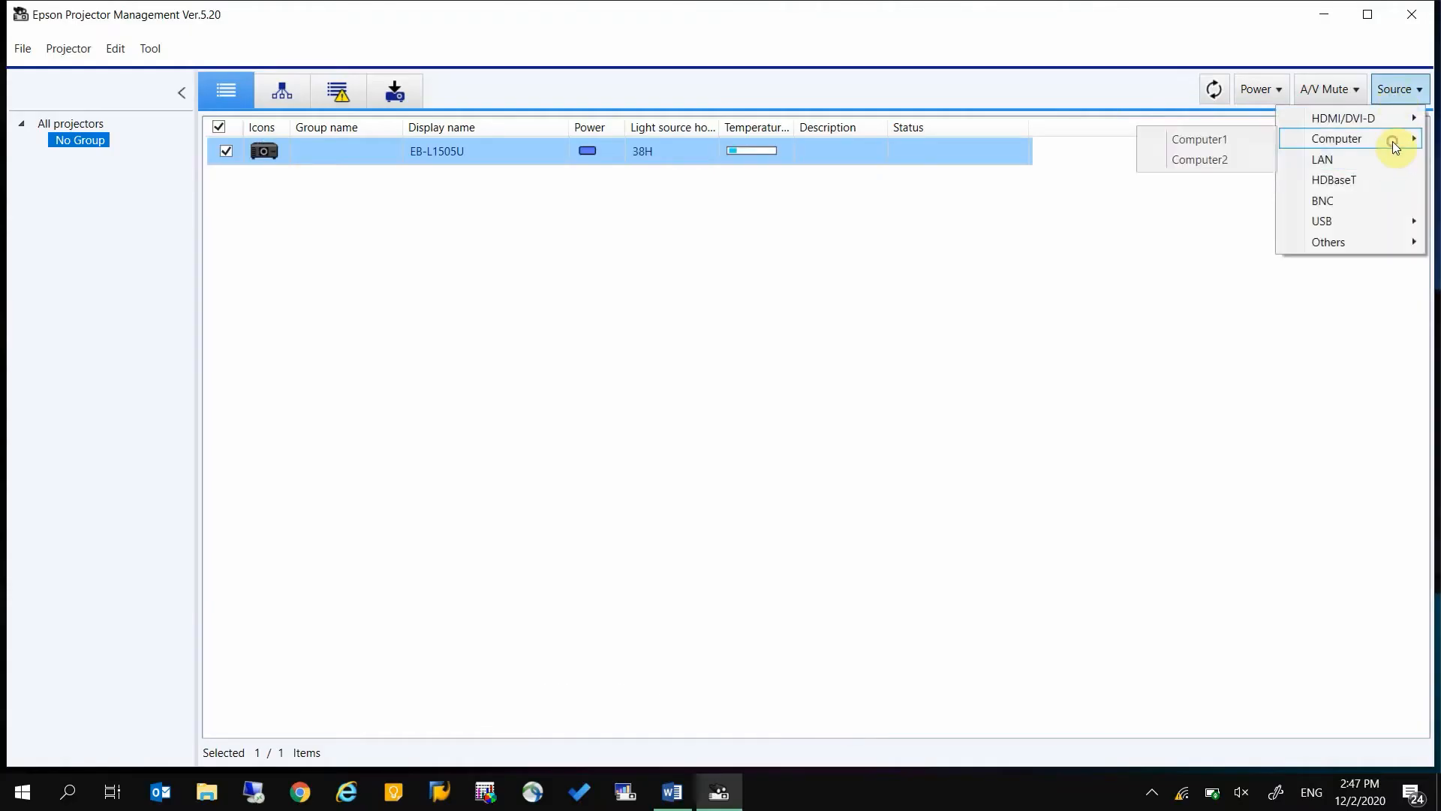
click(1232, 138)
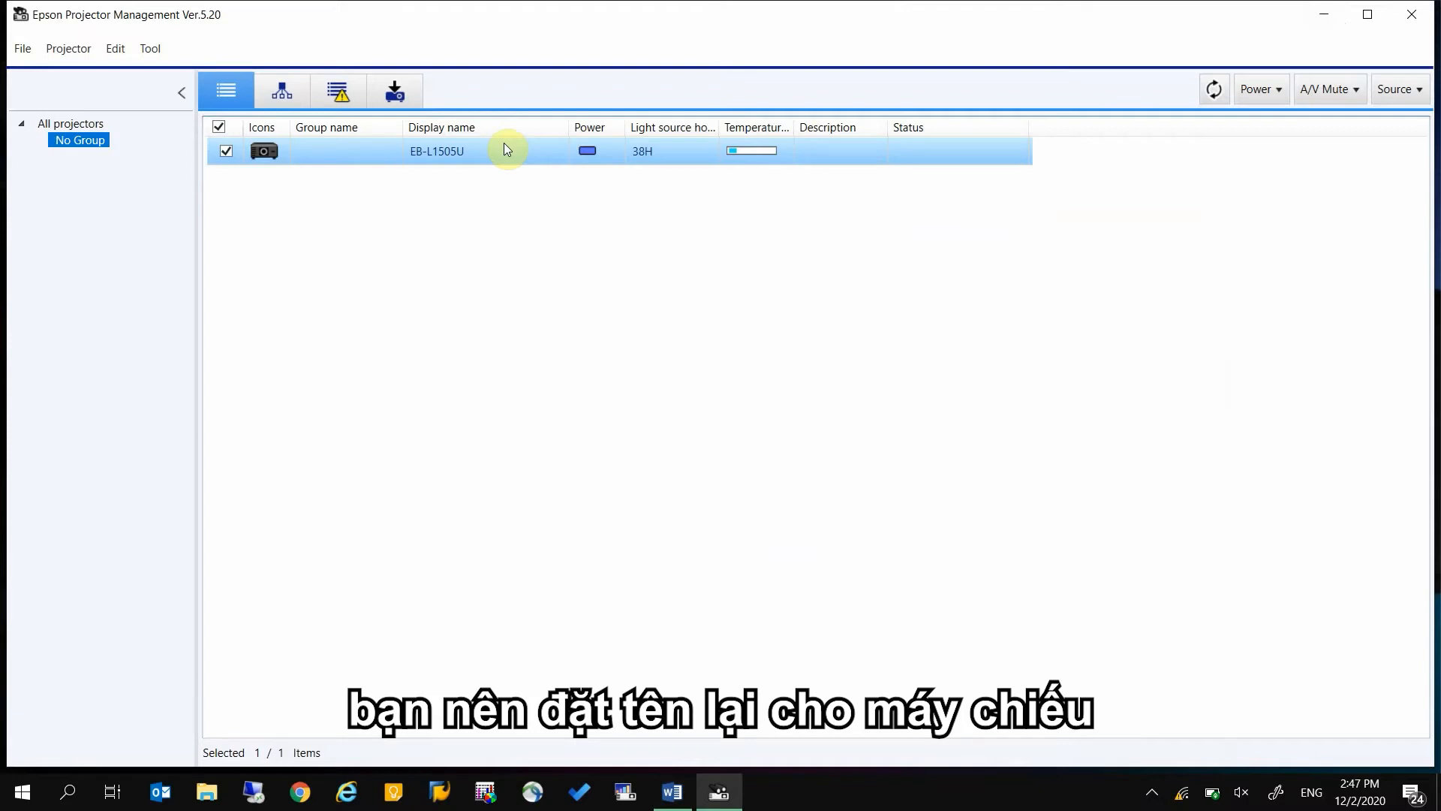
Open the EB-L1505U projector's properties and enter EB-L1505U as its display name
right_click(505, 146)
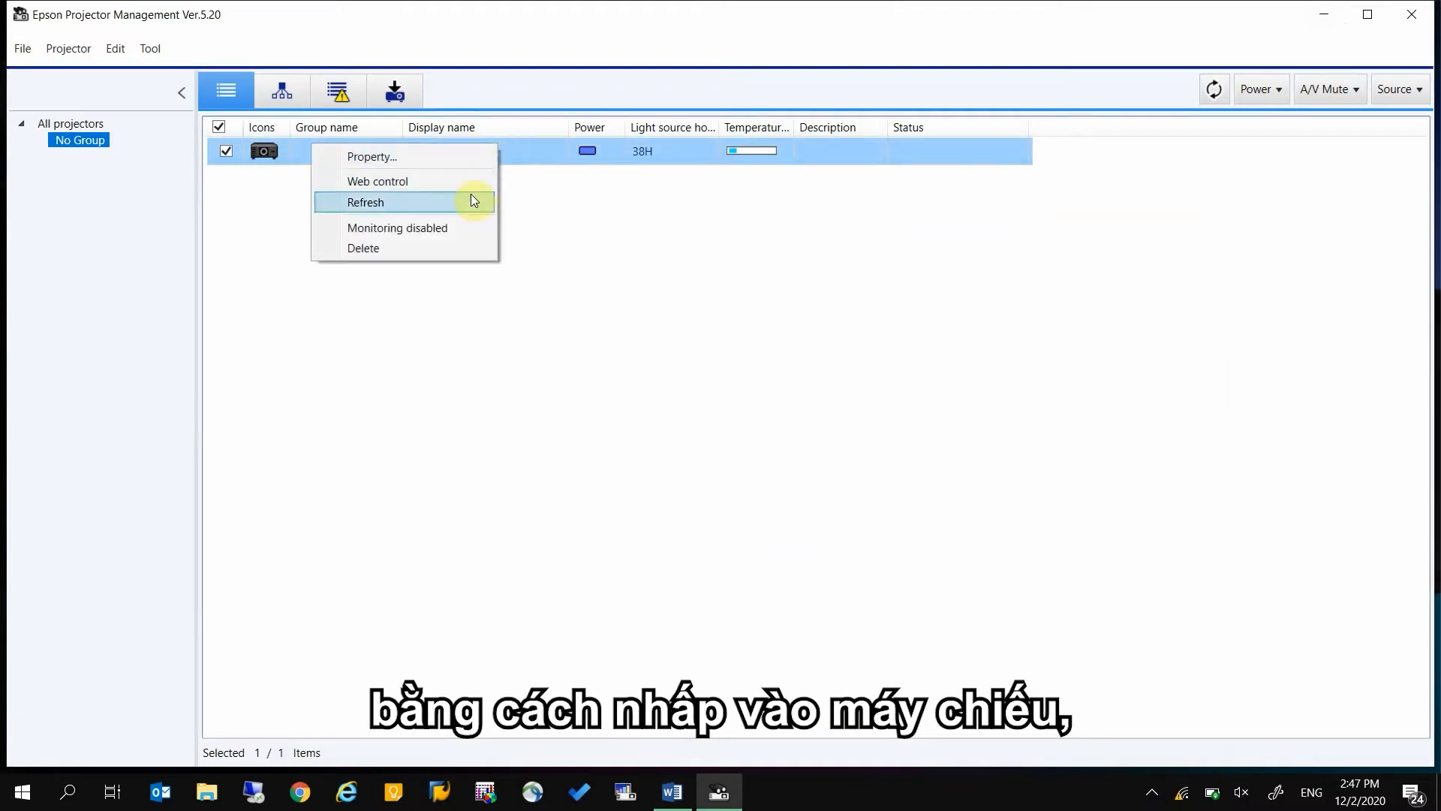
click(480, 159)
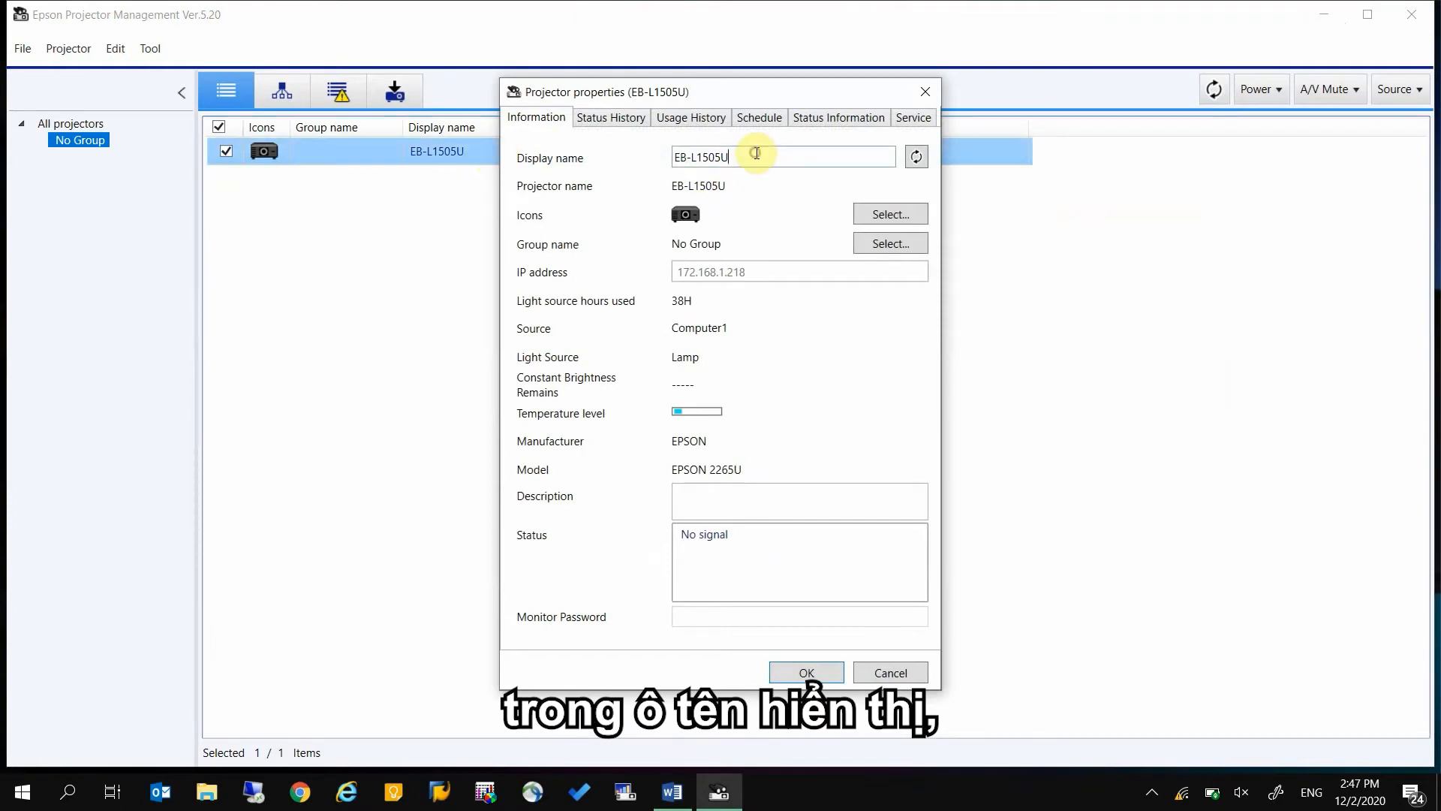
key(BackSpace)
text(u)
key(Caps_Lock)
text(U)
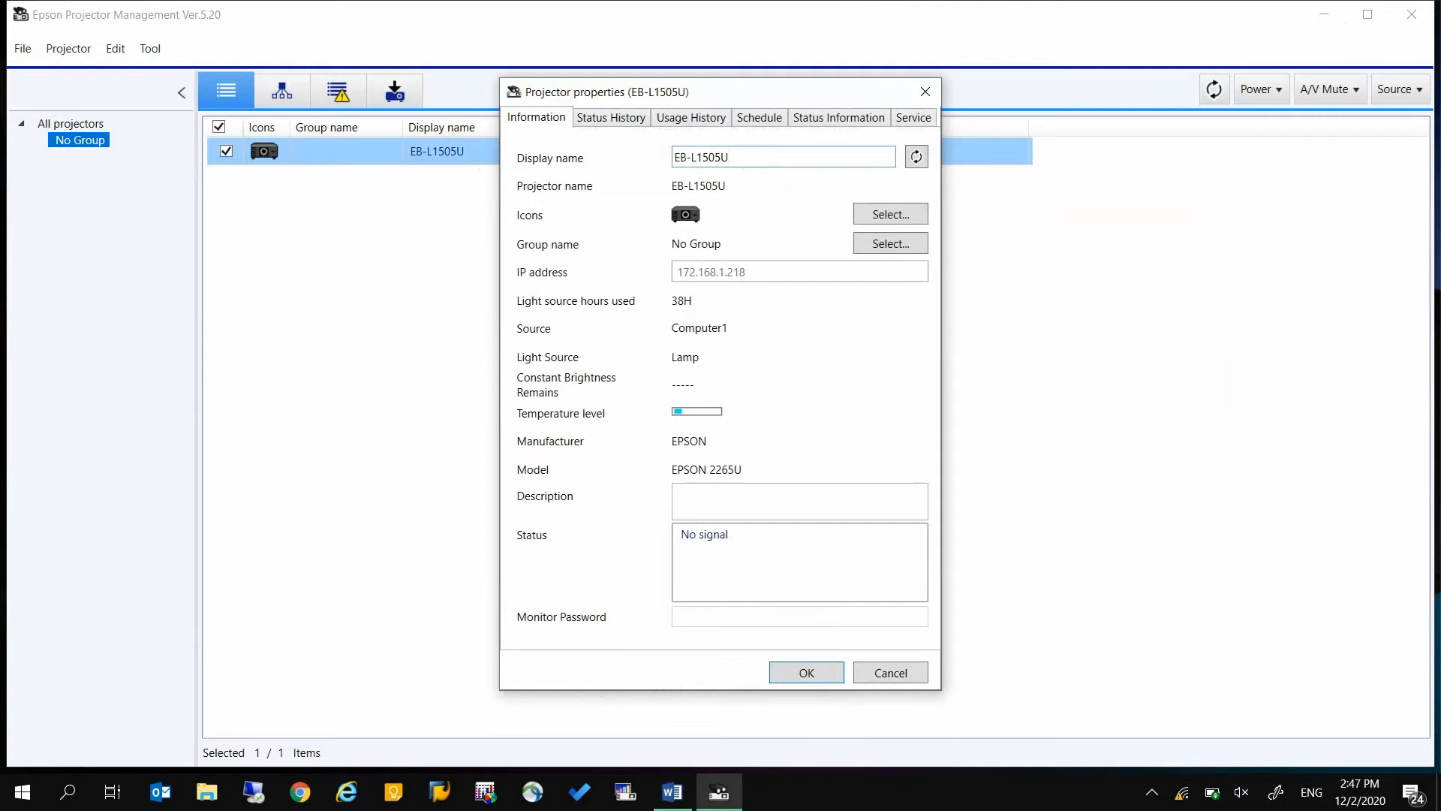
Give the projector the light-coloured tabletop icon from the second row of the icon set and save its properties
click(913, 213)
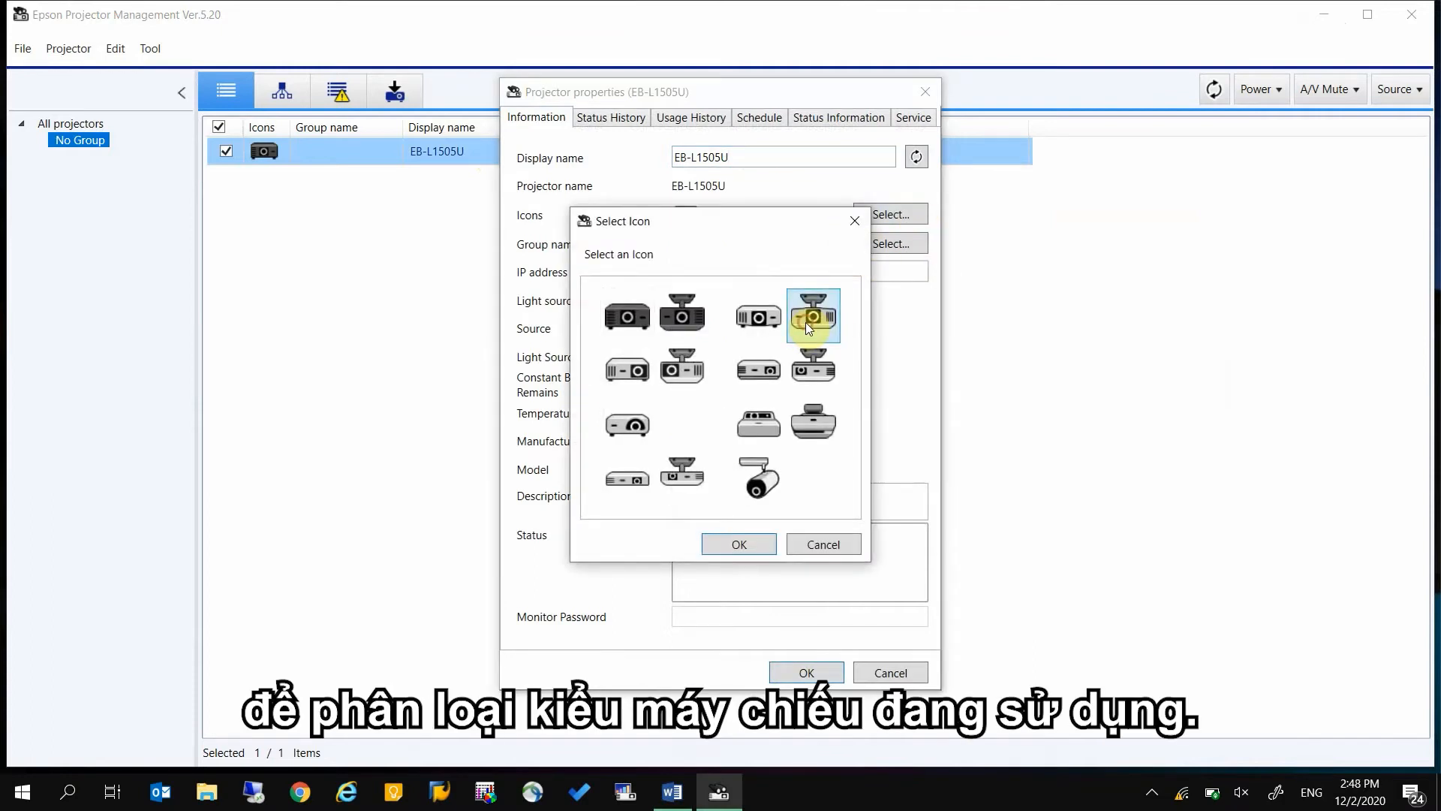
click(640, 321)
click(635, 368)
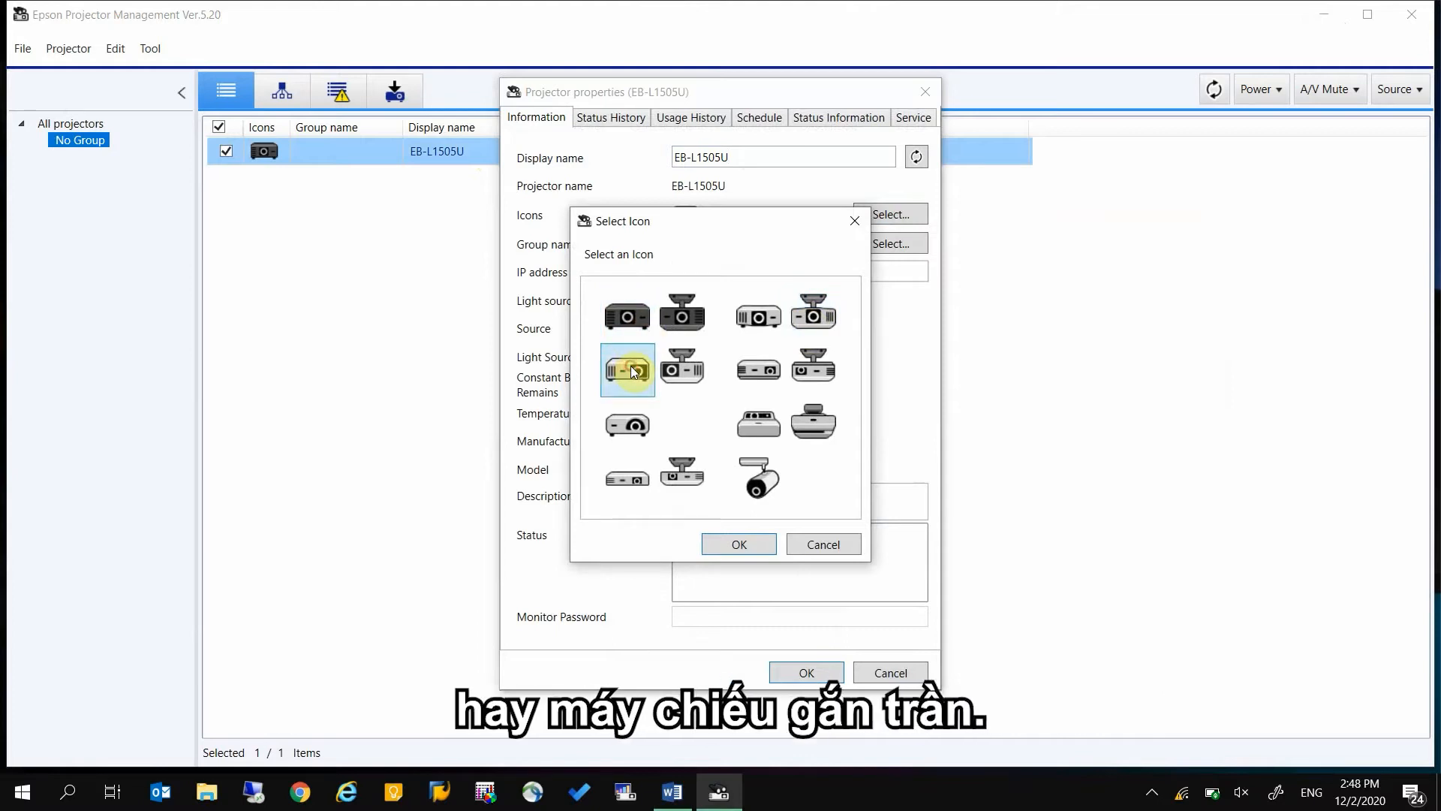
click(724, 548)
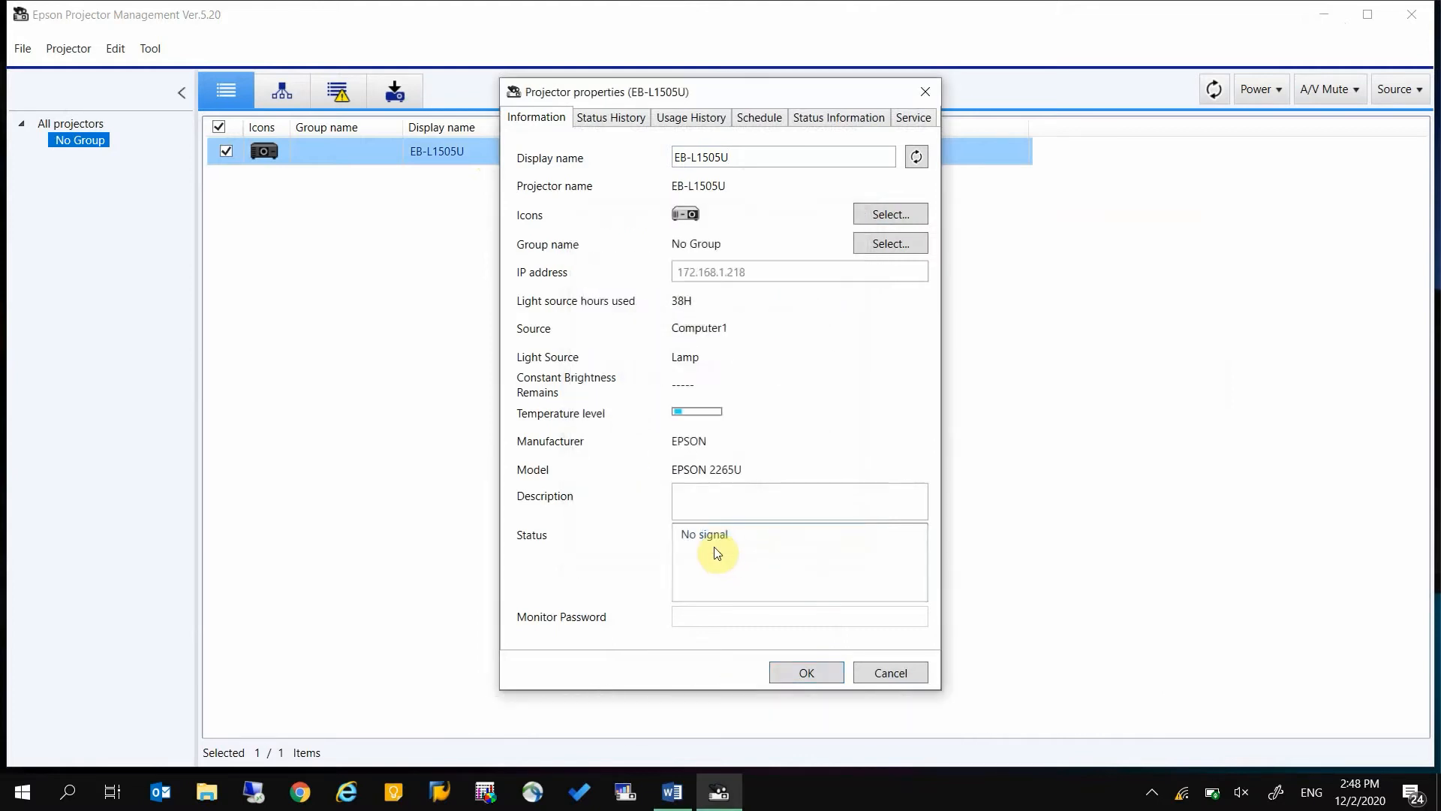
click(809, 671)
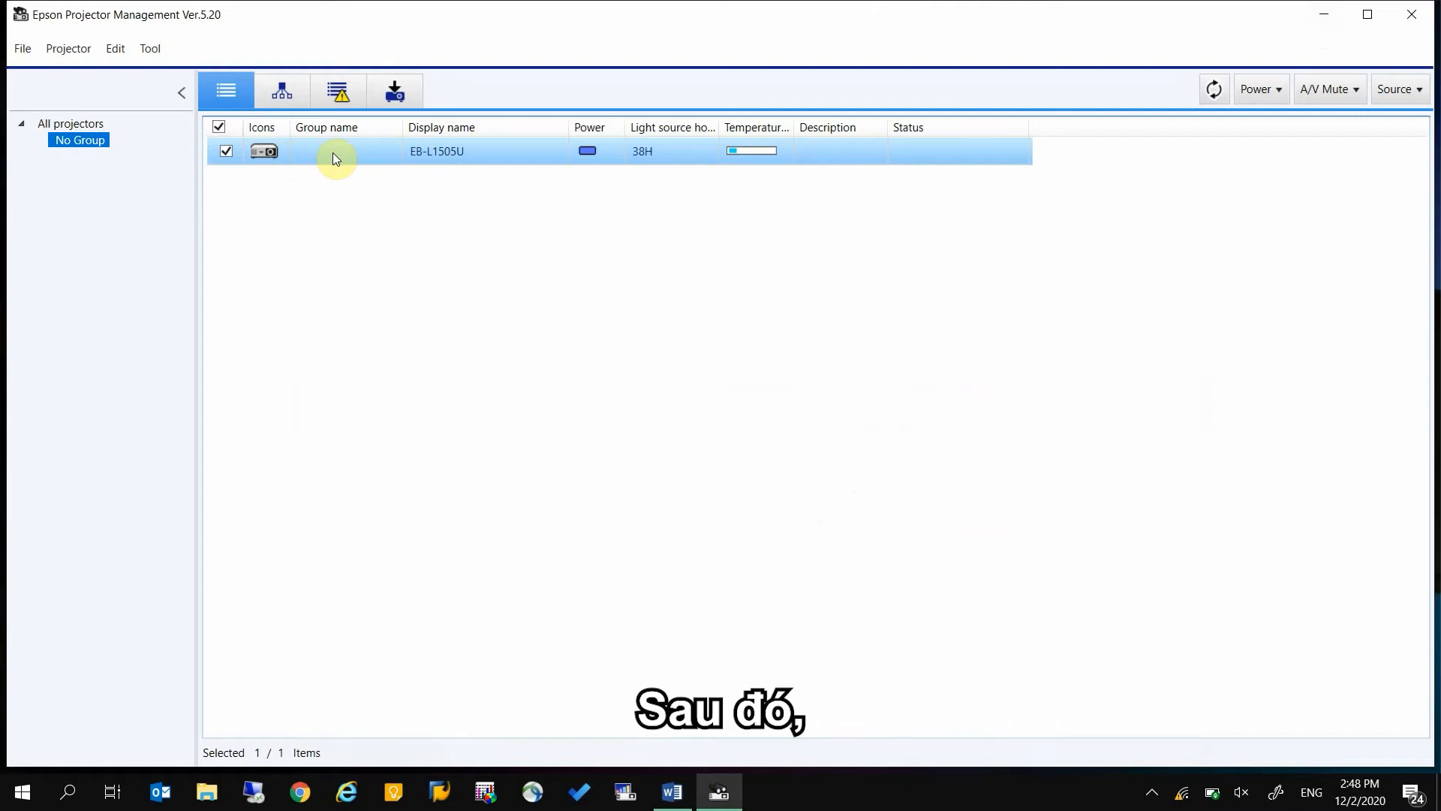
From the projector's properties, register a new group named OFFICE A with the three-tower building icon and assign the projector to it
right_click(519, 158)
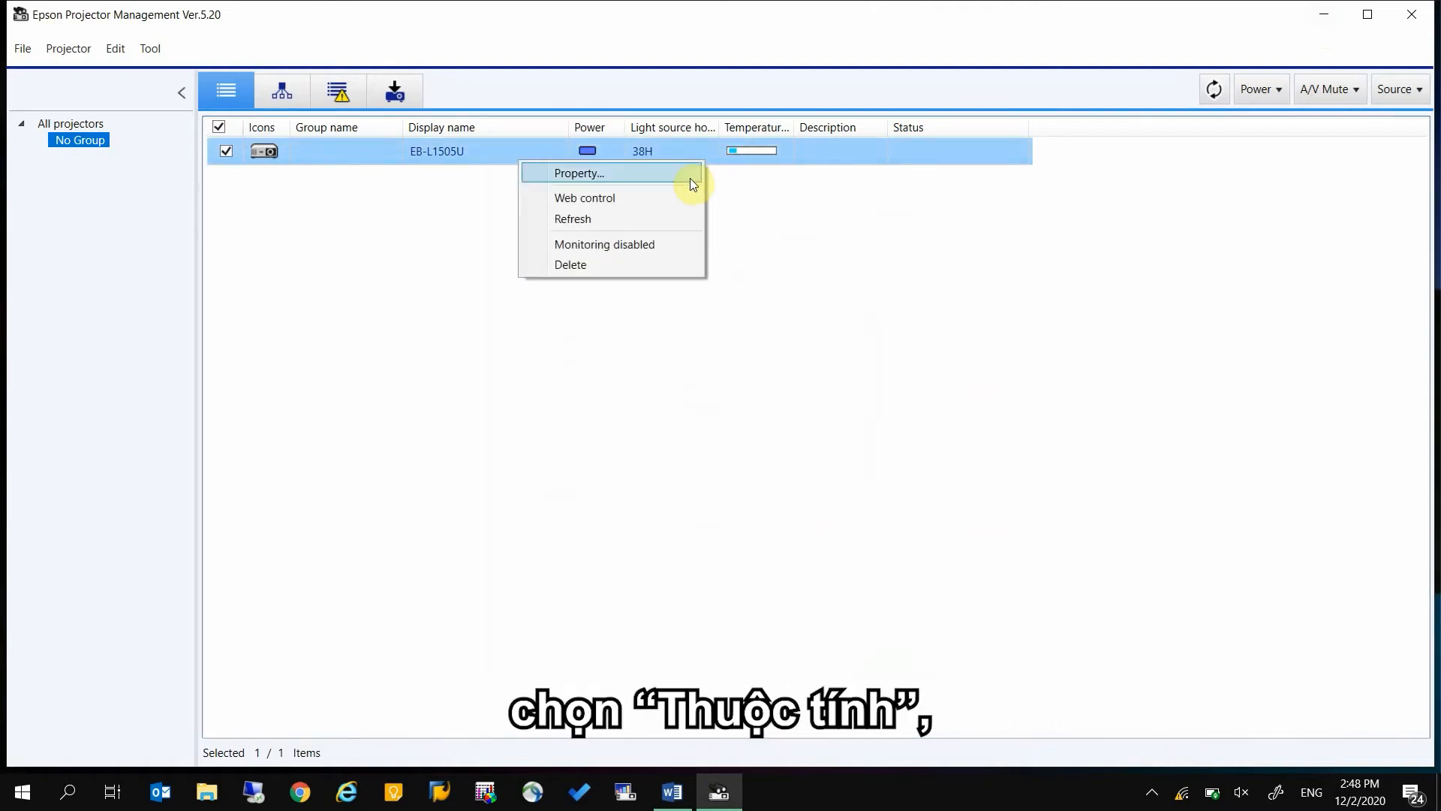
click(690, 178)
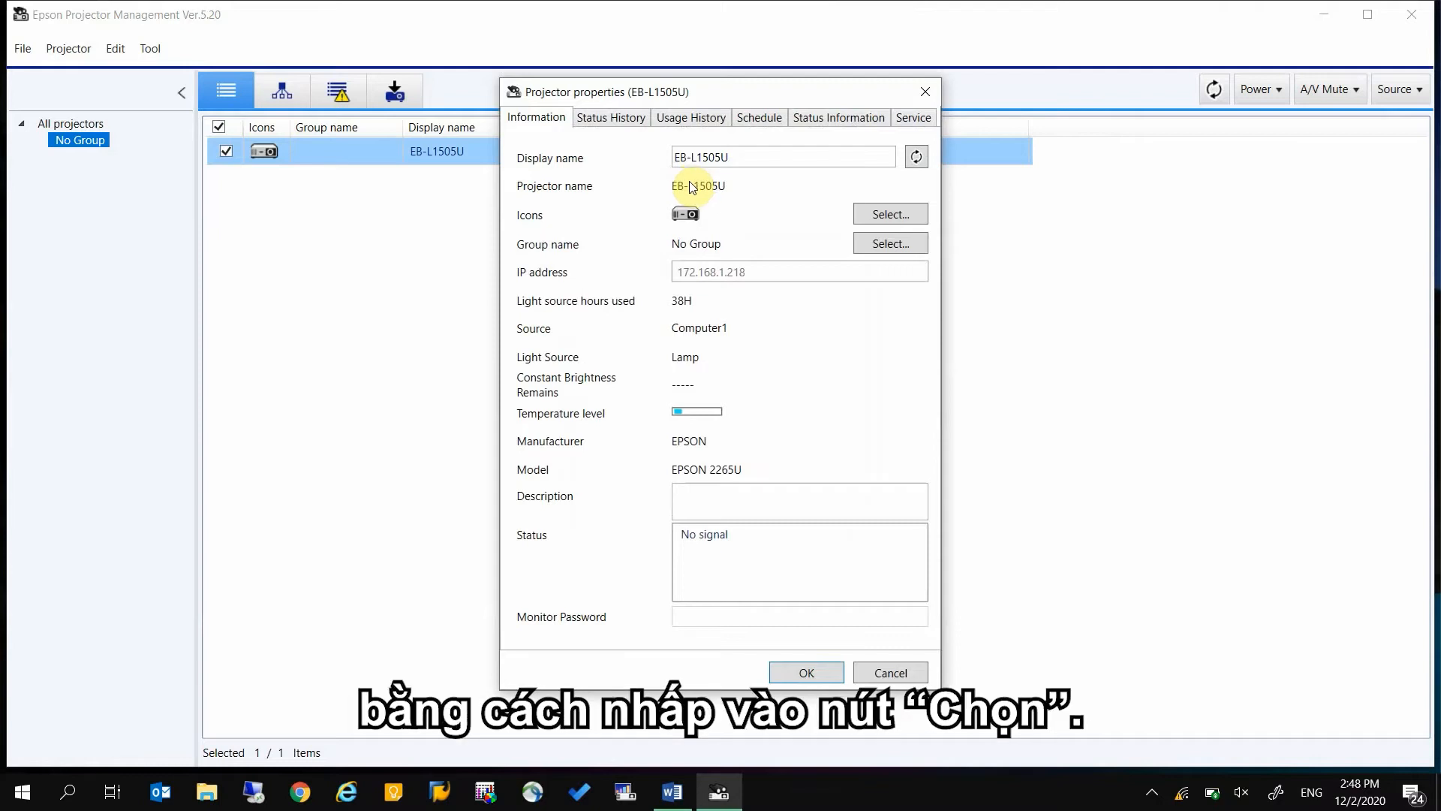
click(885, 242)
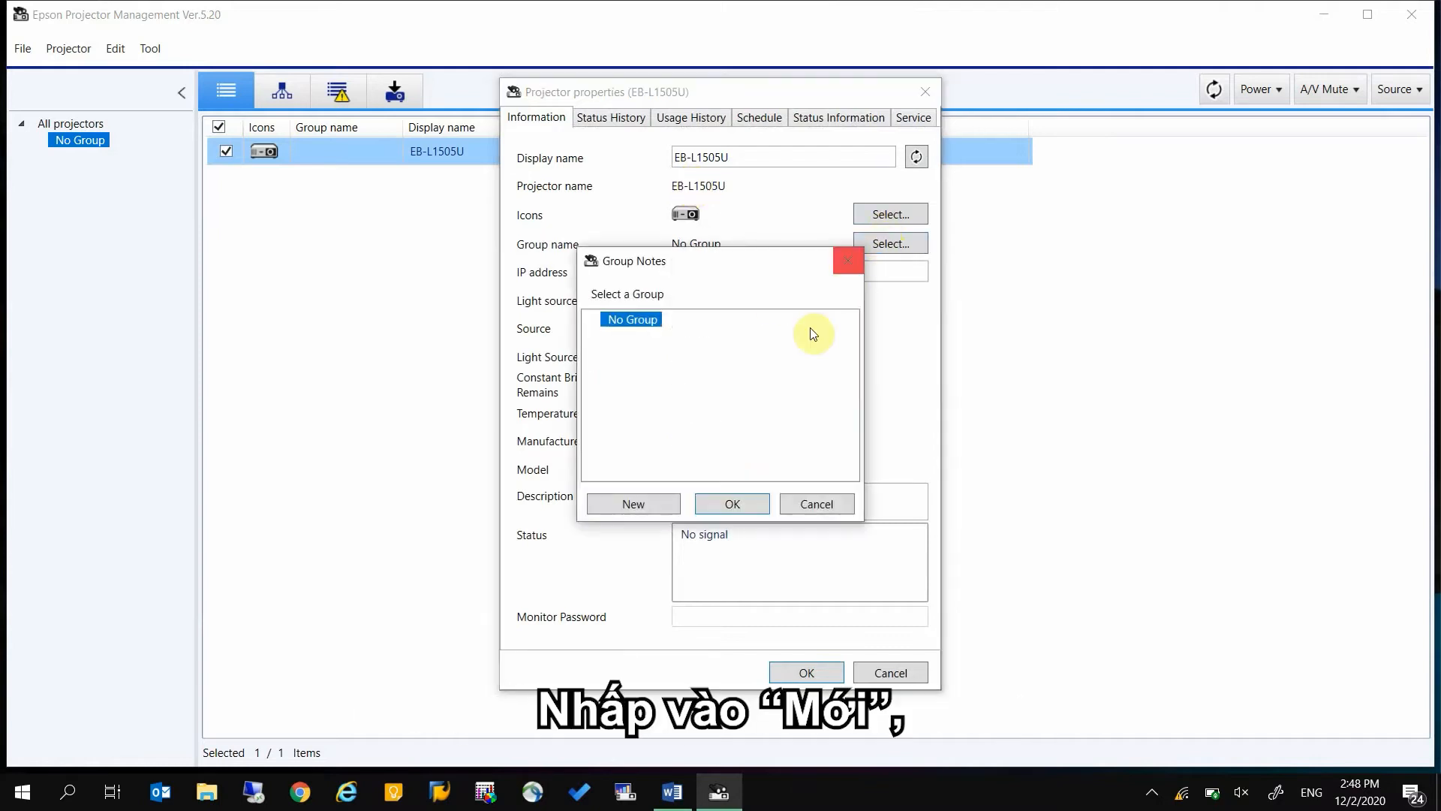
click(655, 506)
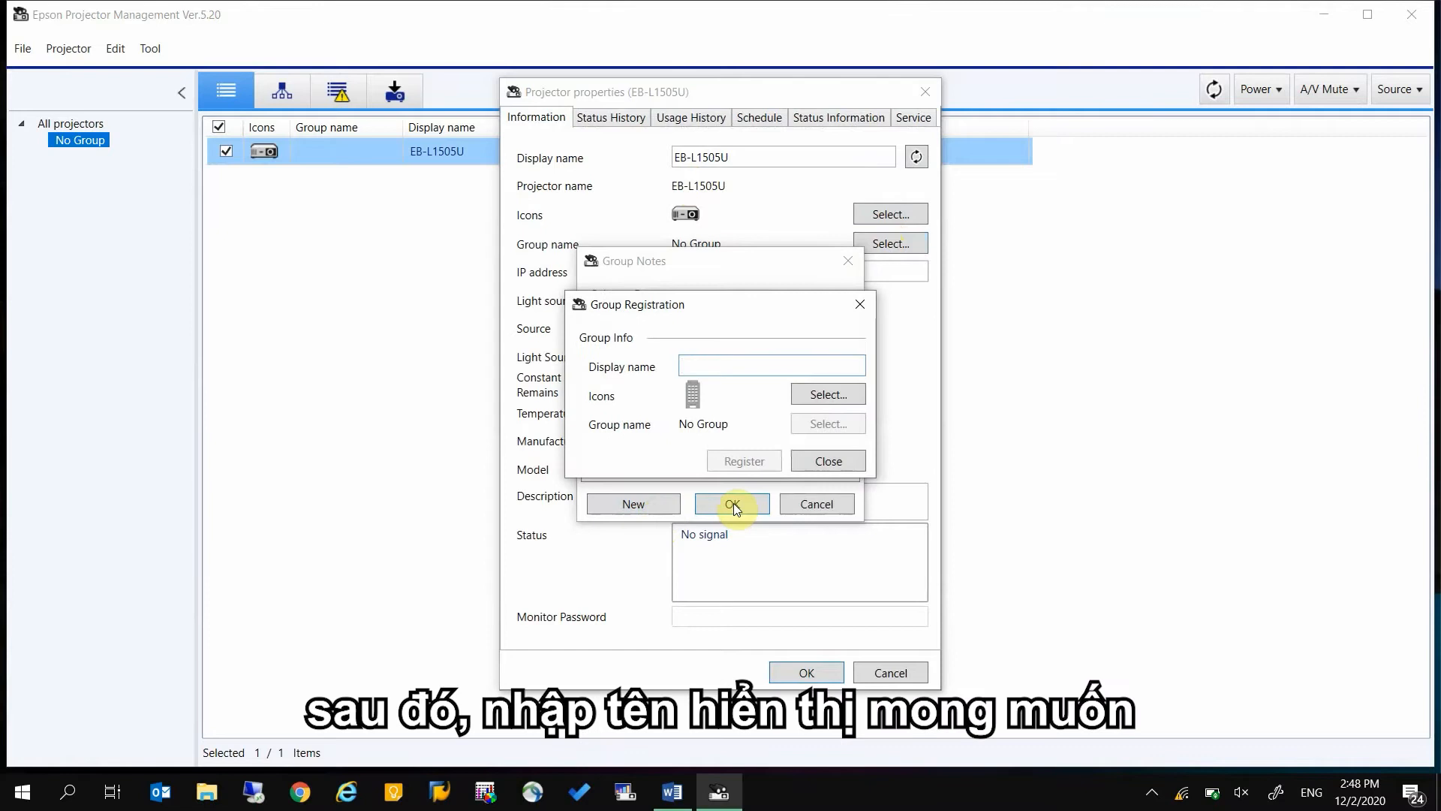
text(OFFICE A)
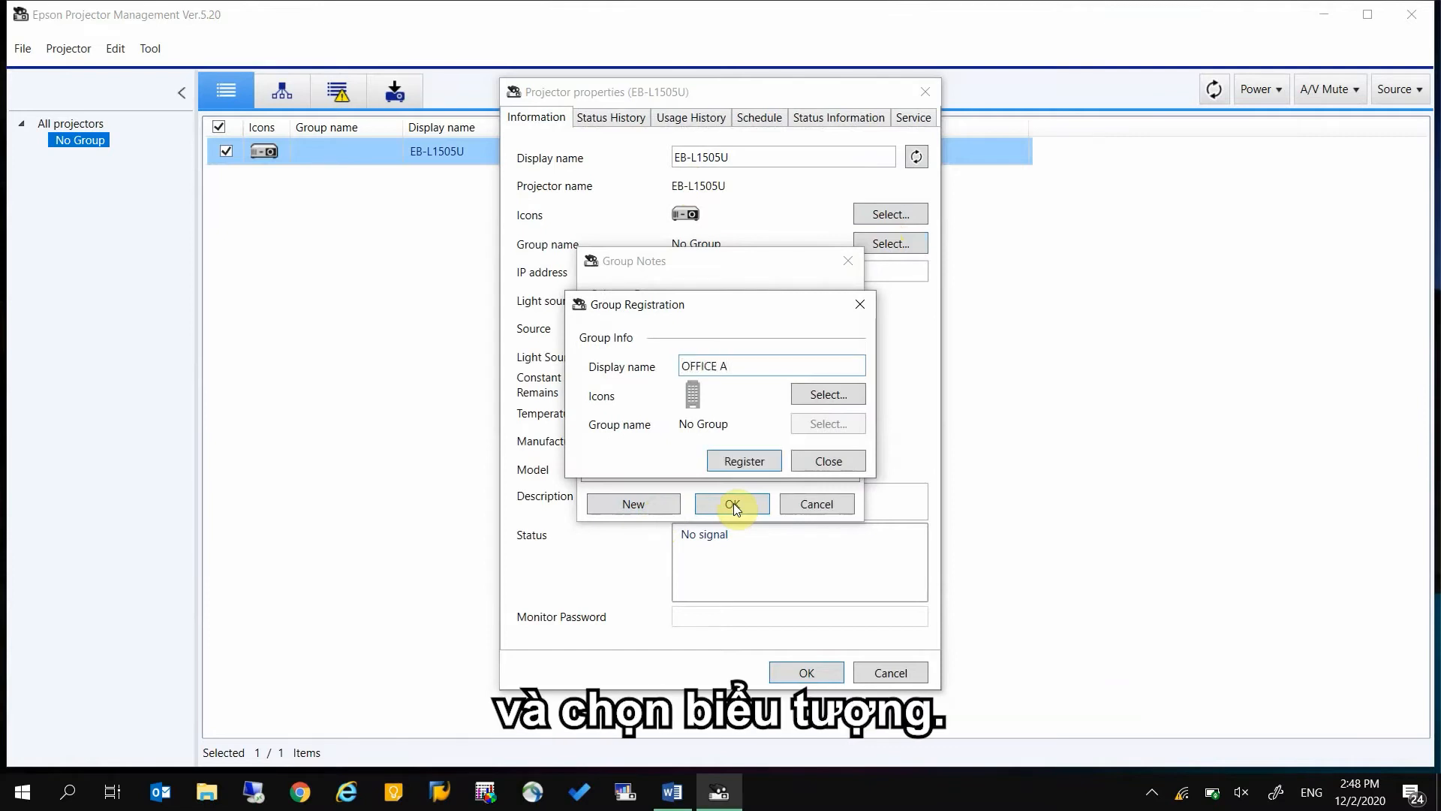
click(829, 394)
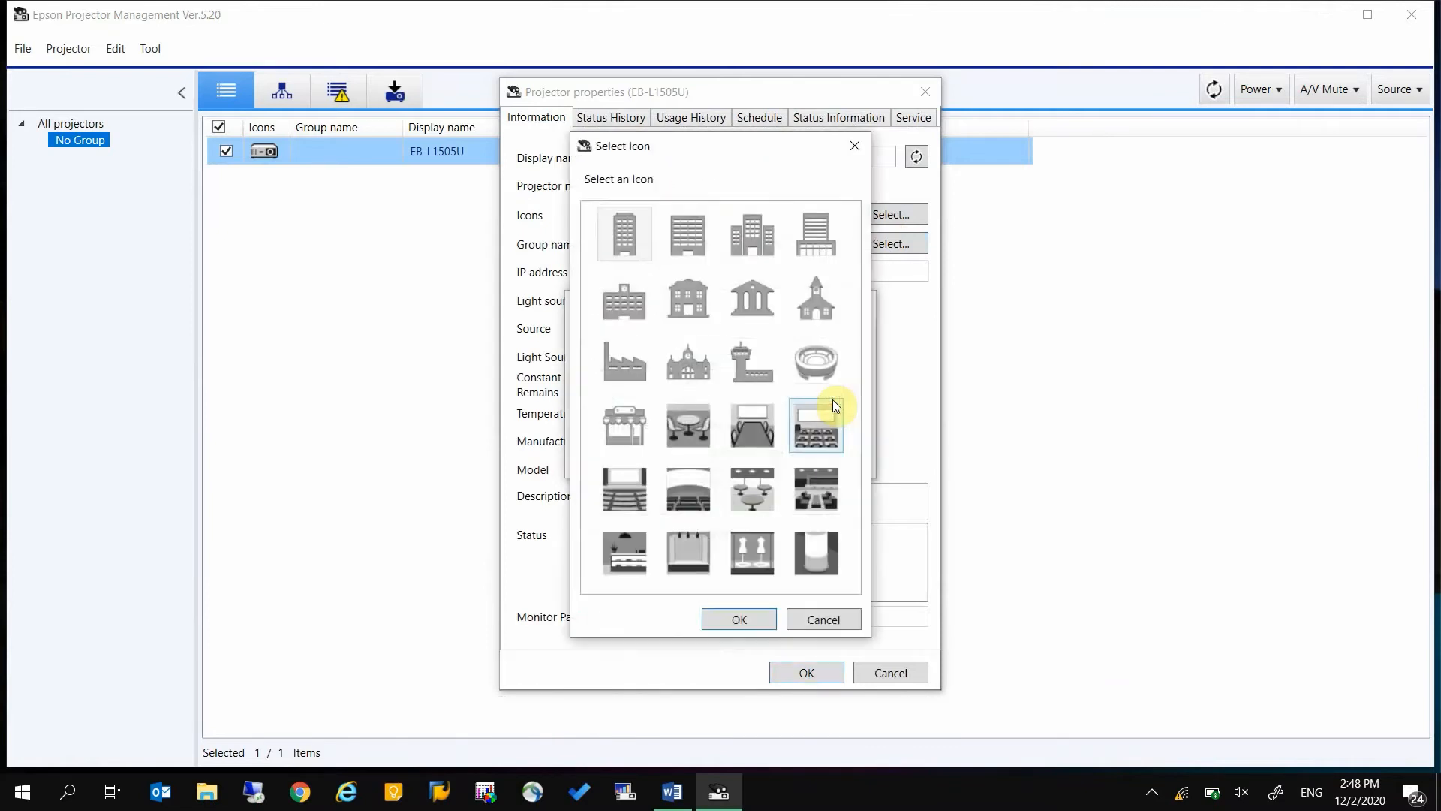
click(767, 251)
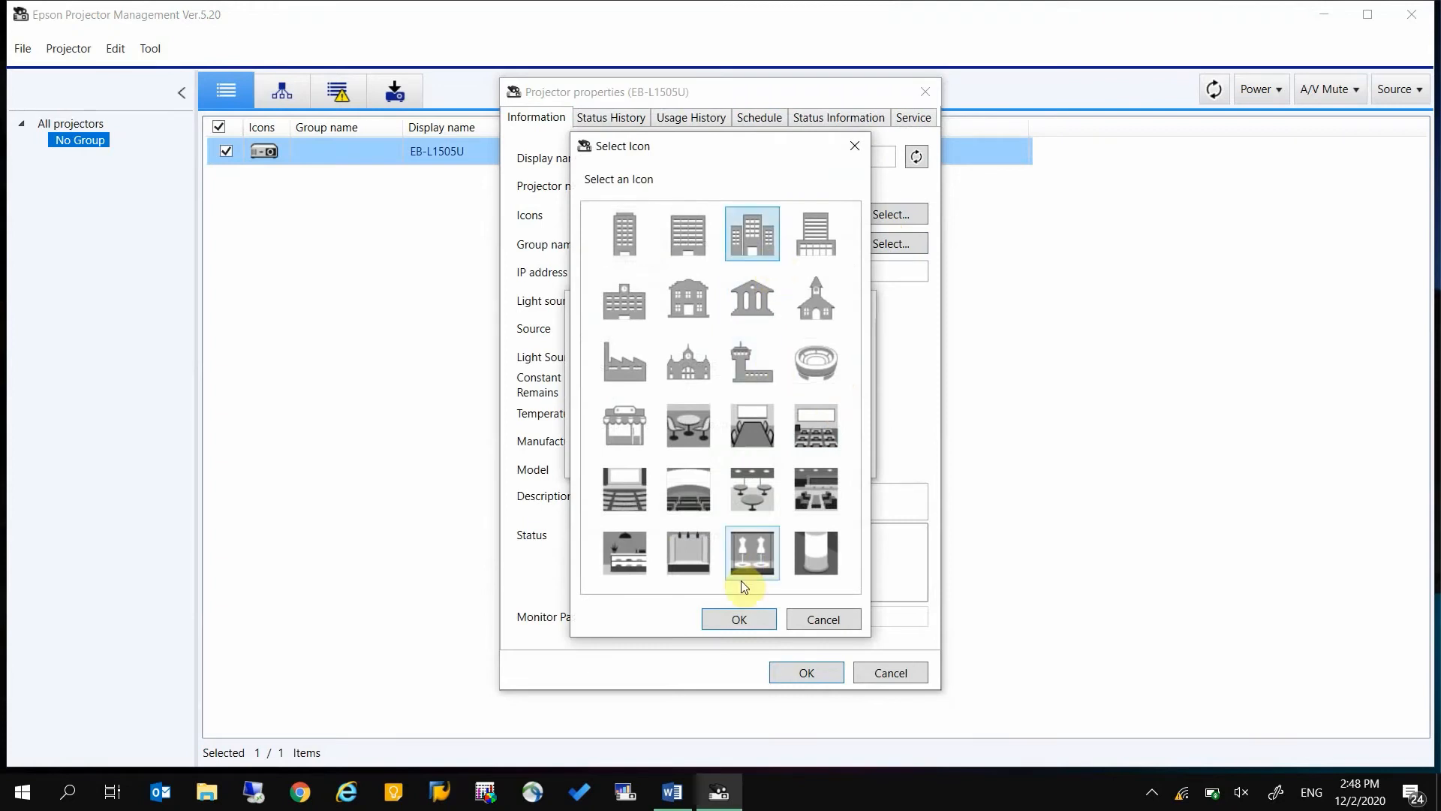
click(734, 617)
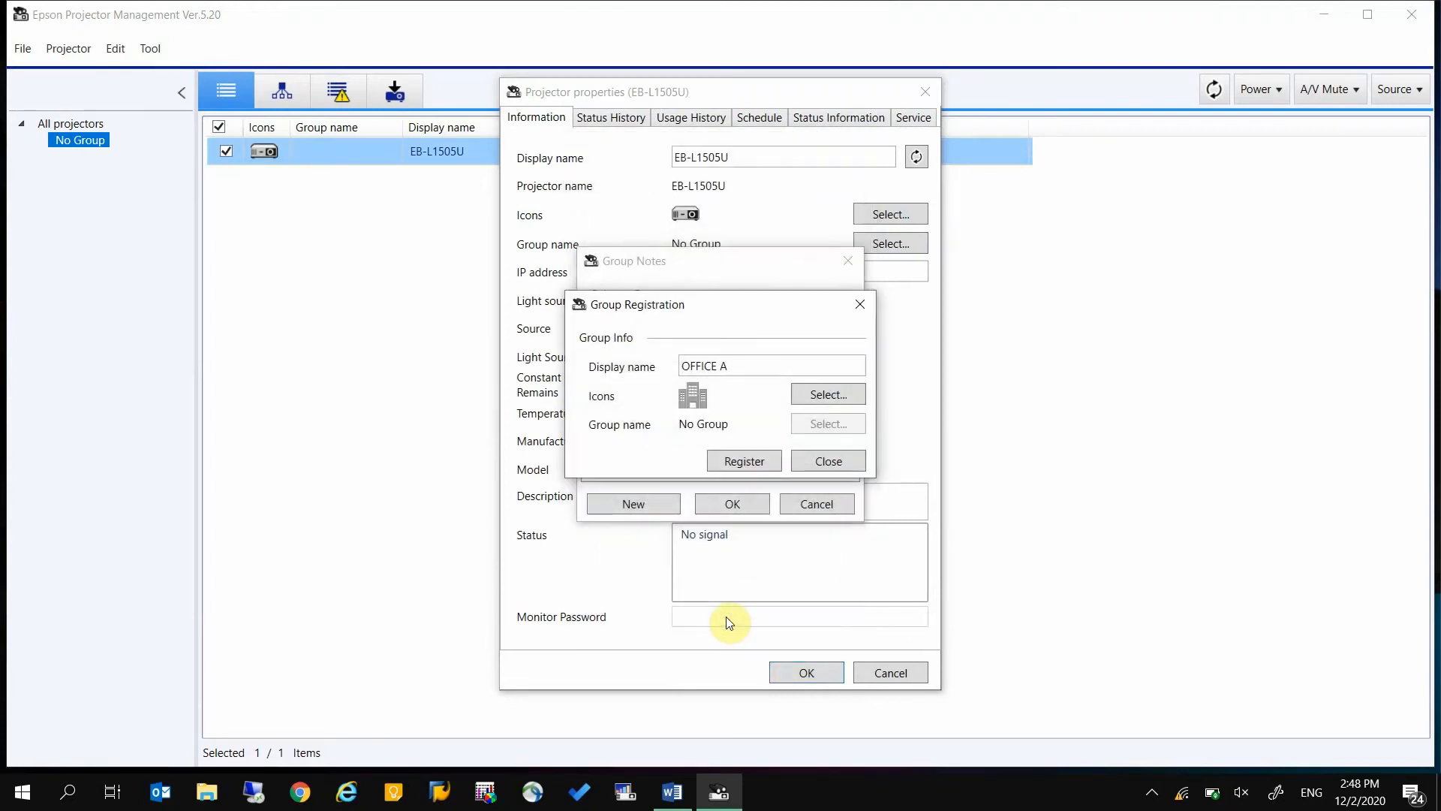
click(769, 461)
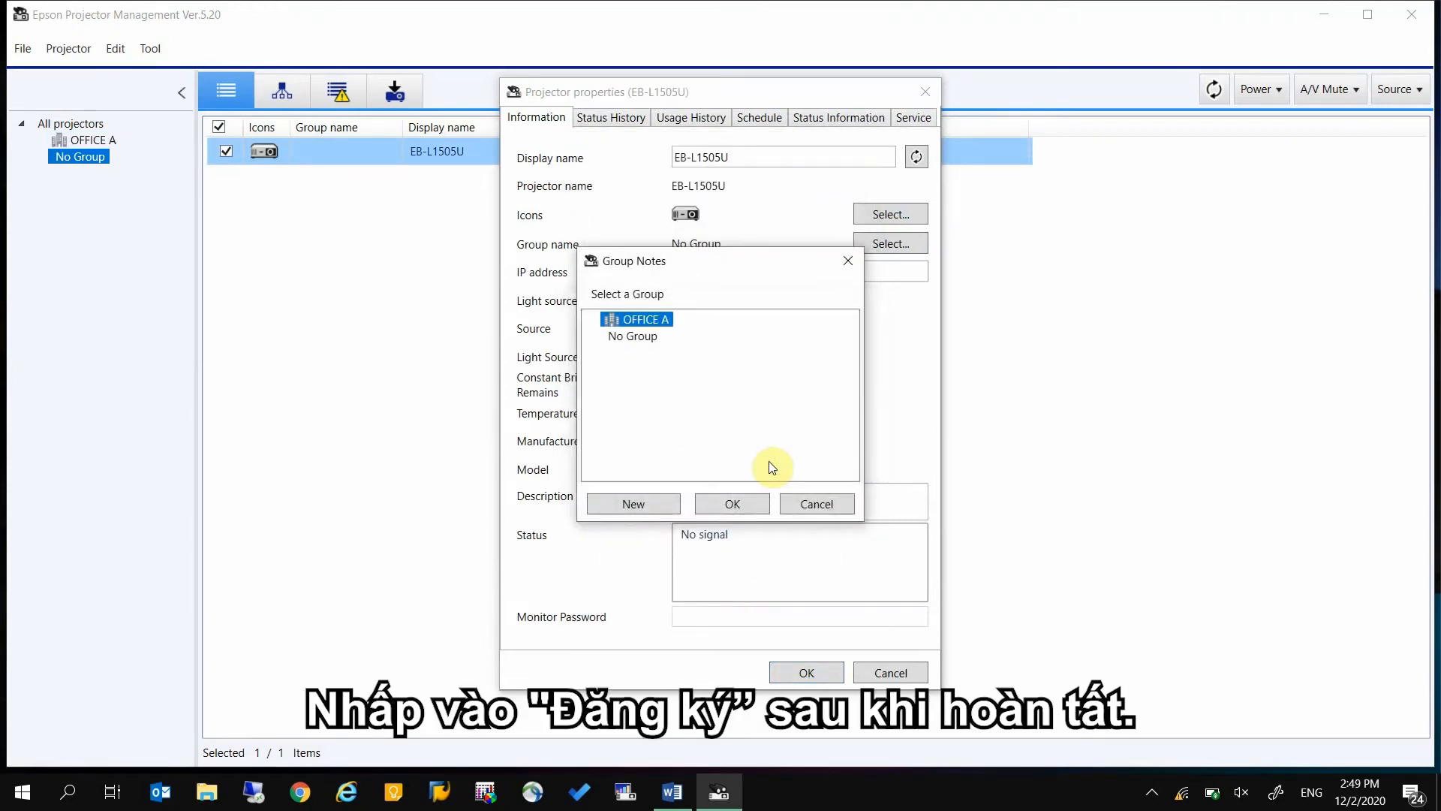
click(737, 503)
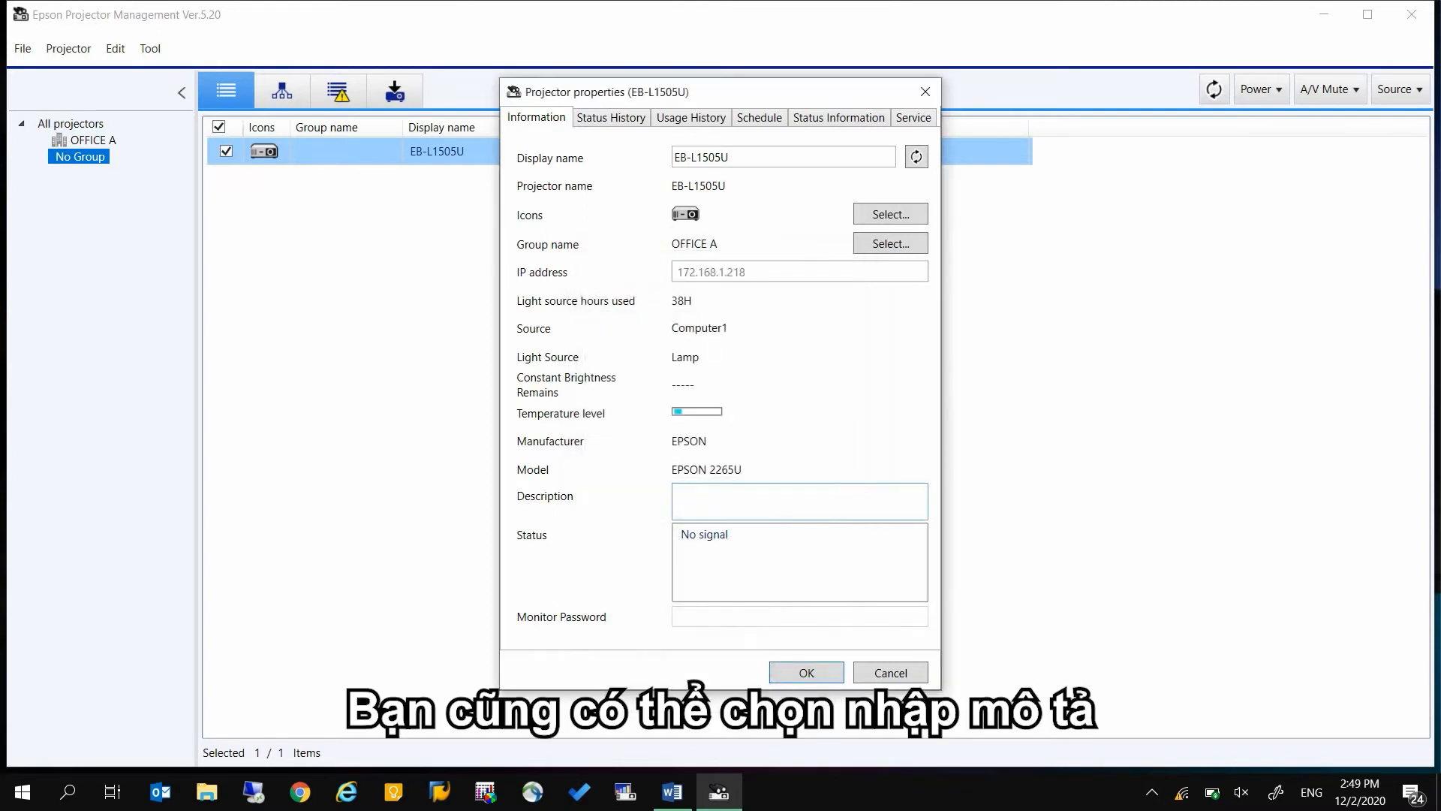
Set the projector's description to THIS IS IN BUILDING A CONFERENCE ROOM and save its properties
text(THIS IS IN BUILDING A)
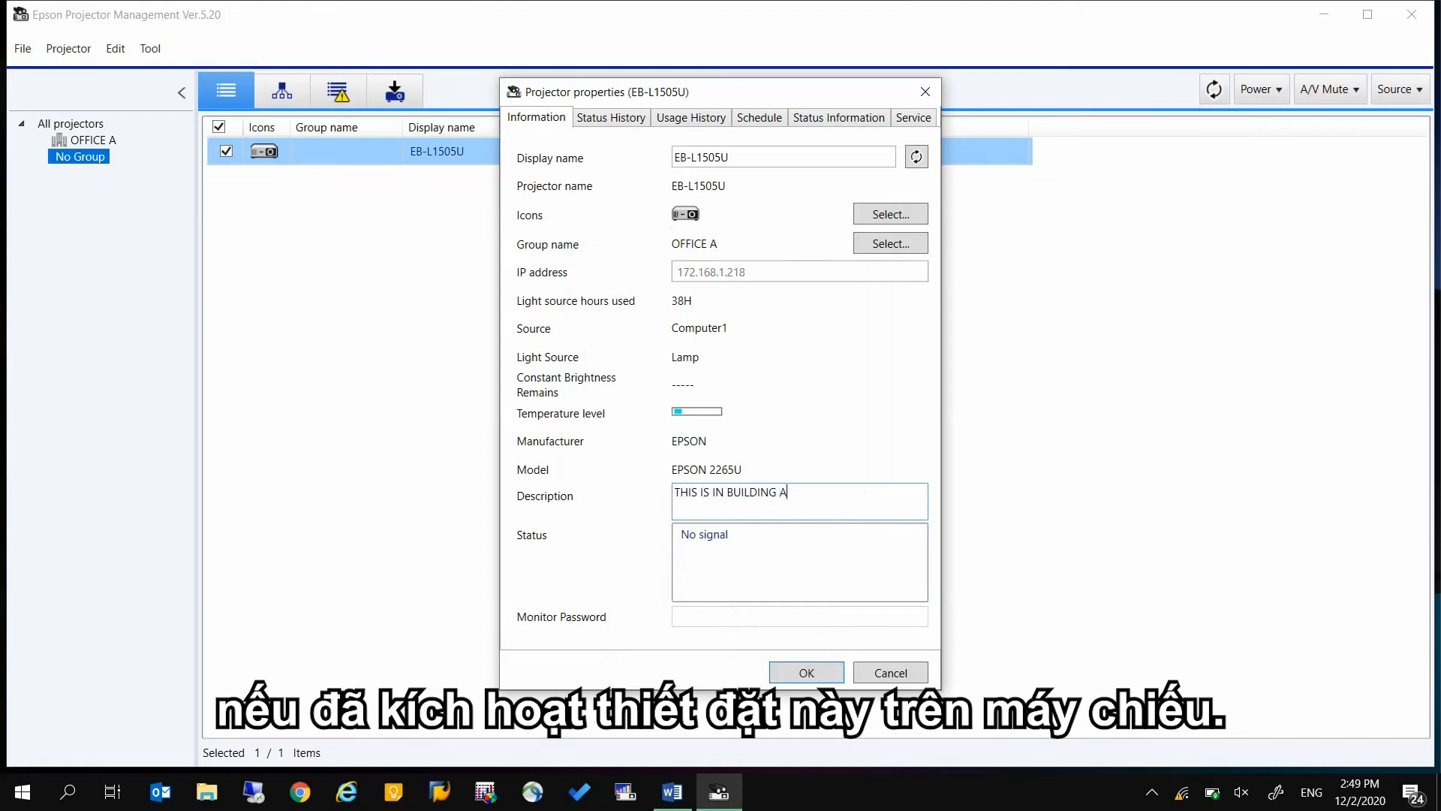
text( CONFERENCE ROOM)
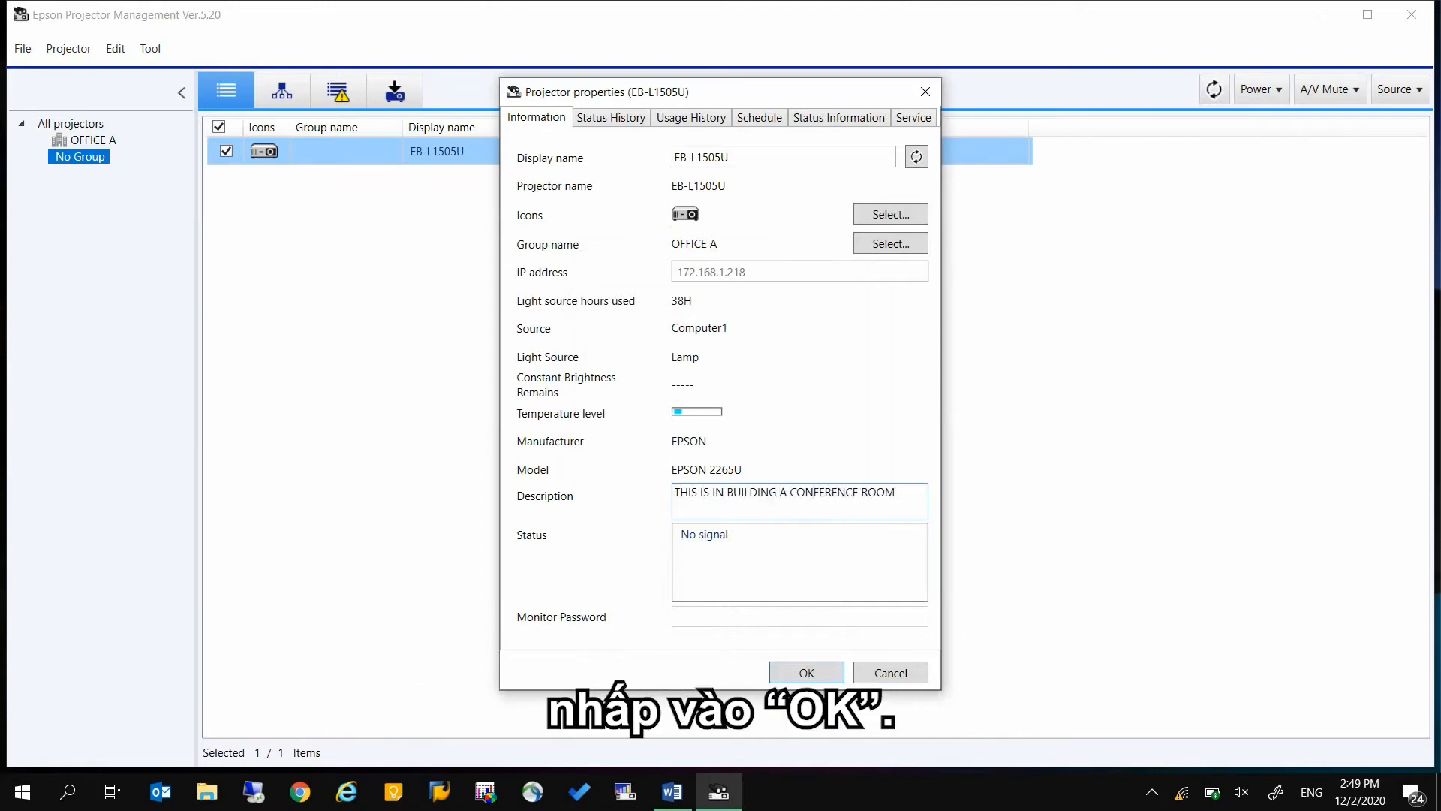
click(829, 670)
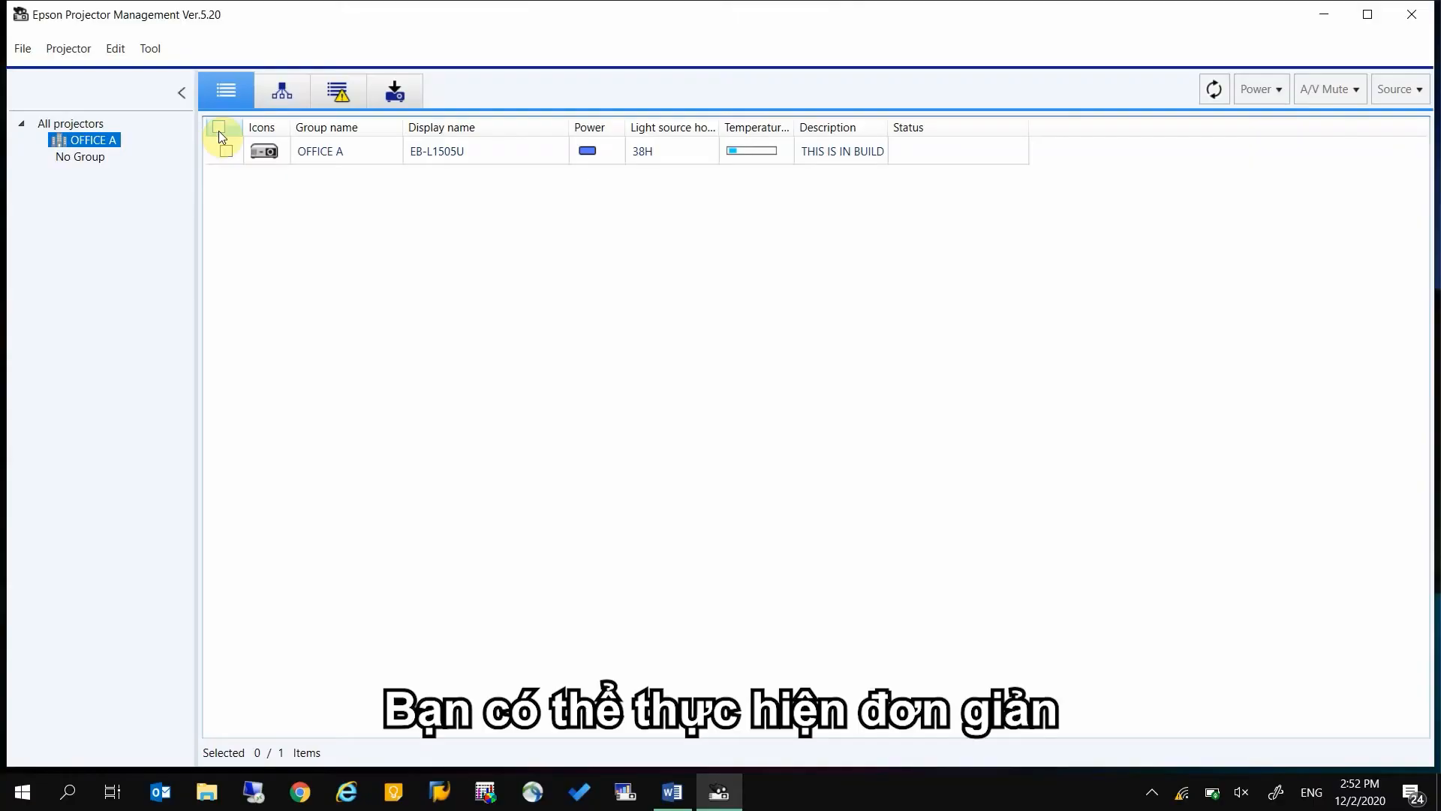
Select all projectors in OFFICE A and open the mail notification settings of the environment setup
click(219, 130)
click(160, 51)
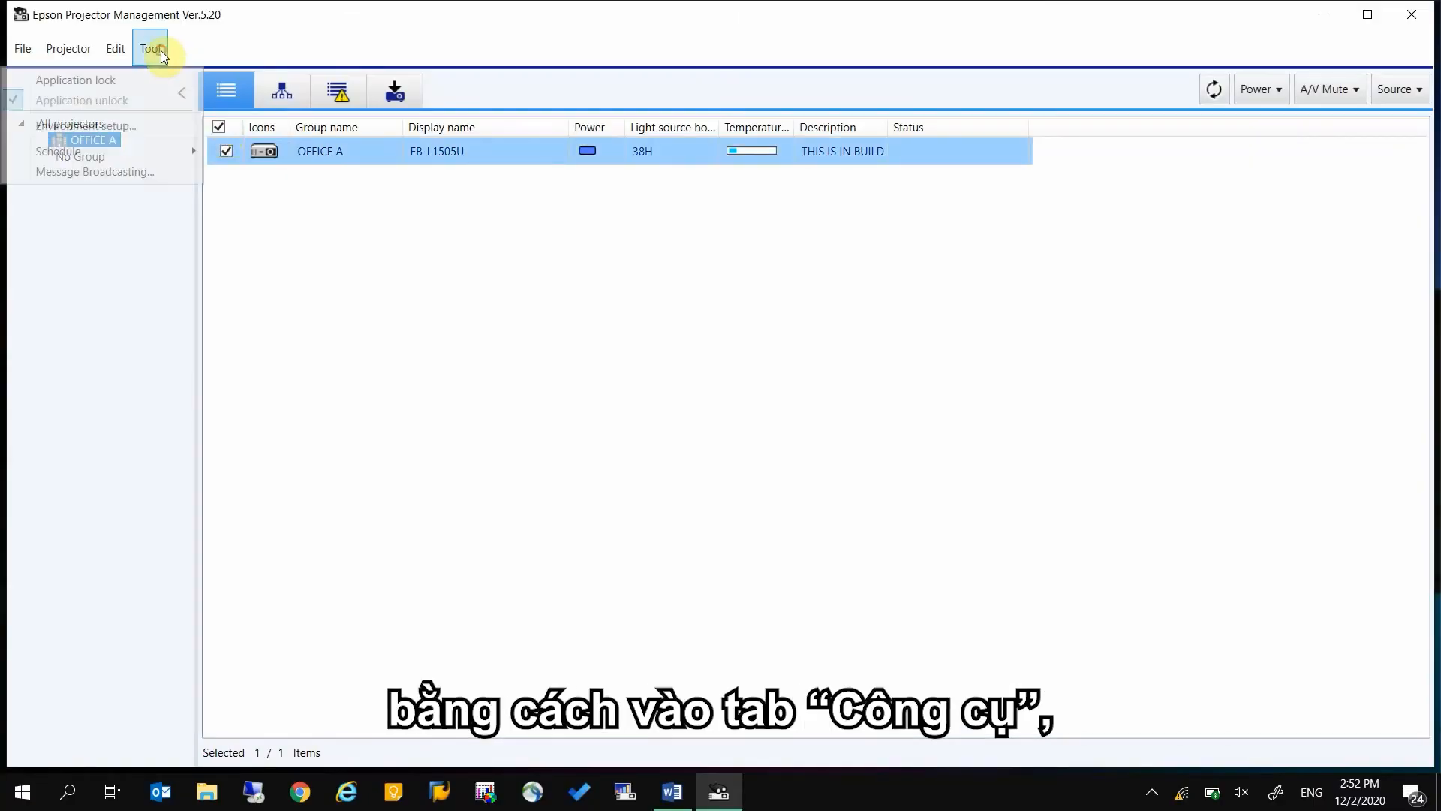
click(147, 123)
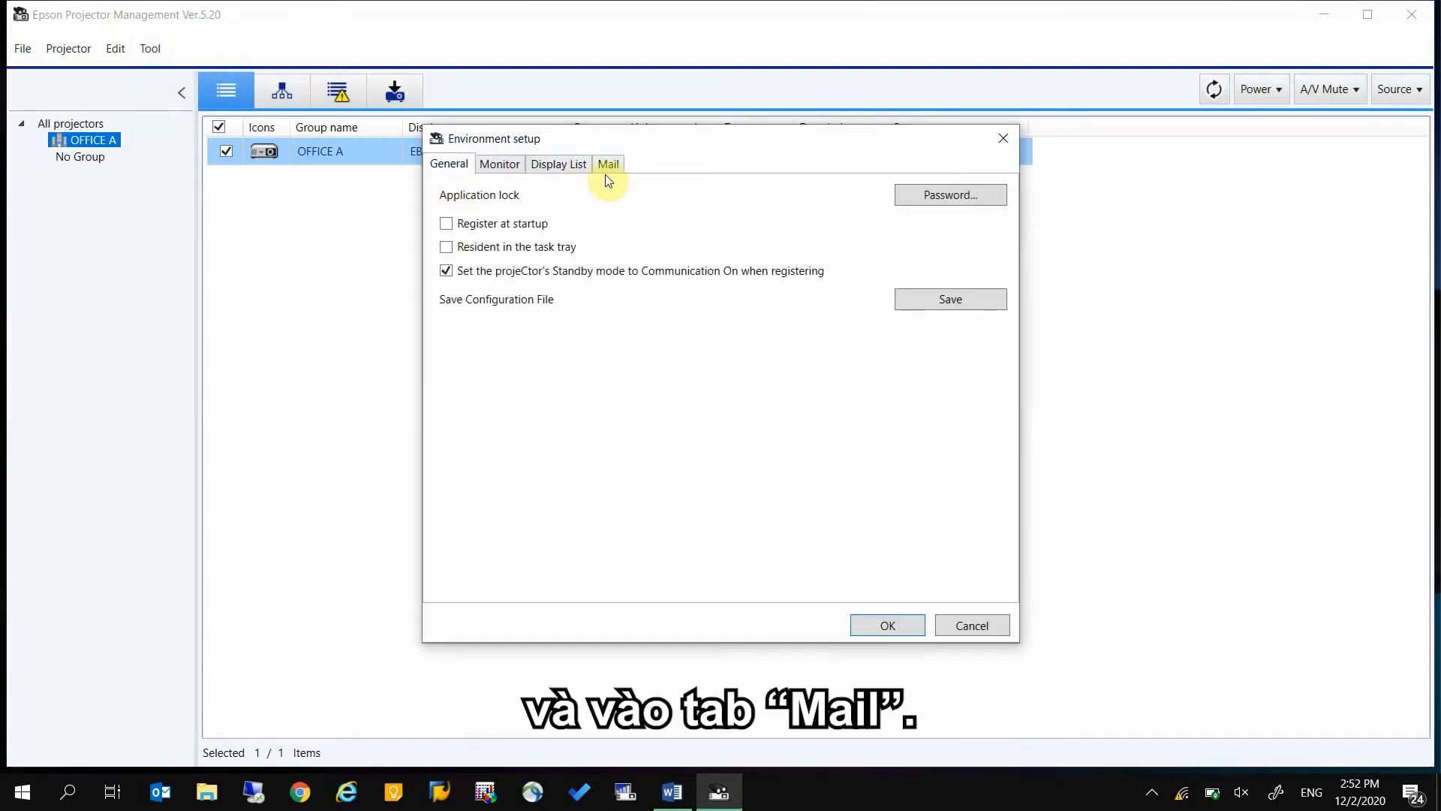
click(607, 167)
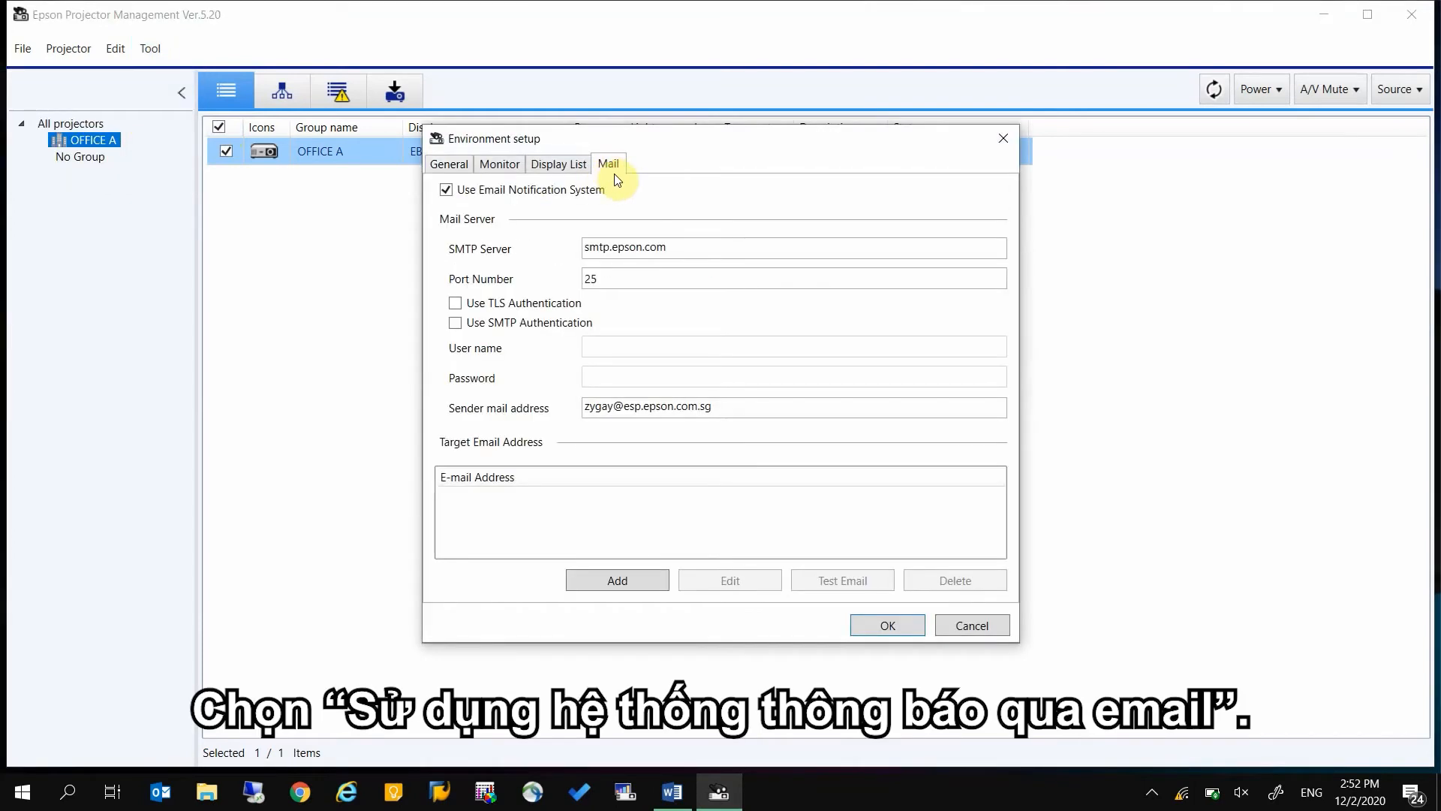
Check the SMTP server, port number and sender mail address entries for the e-mail notifications
click(693, 246)
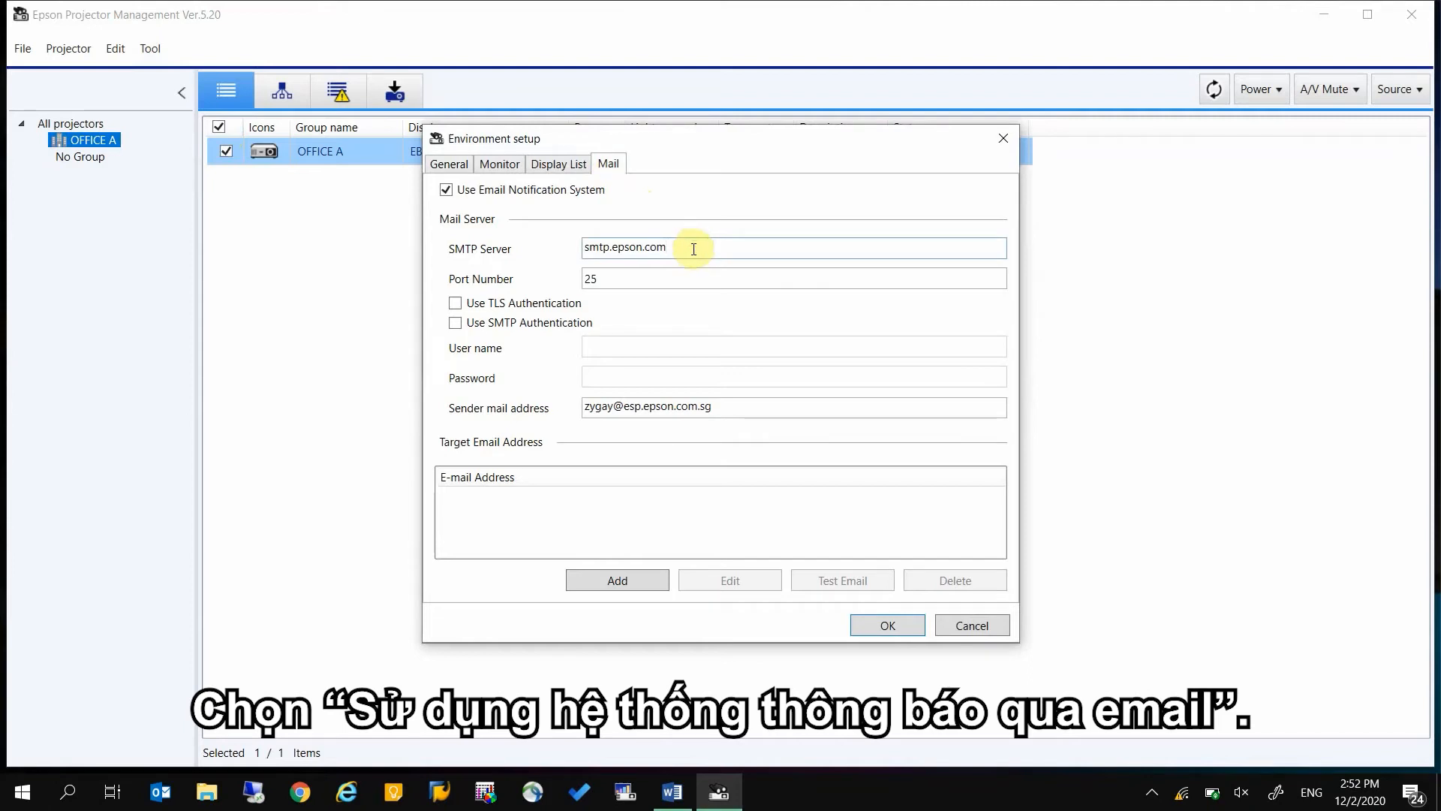
click(681, 276)
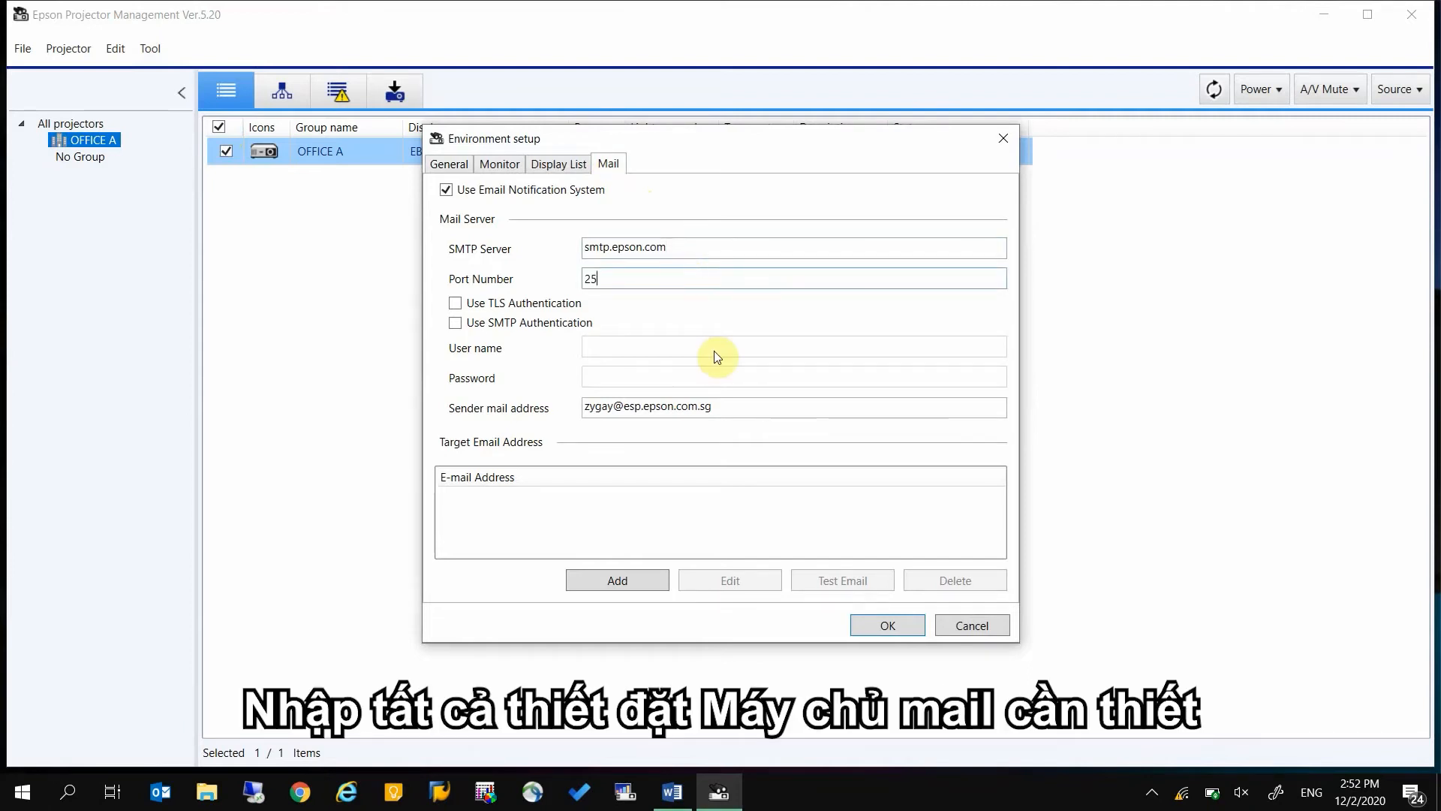
click(724, 414)
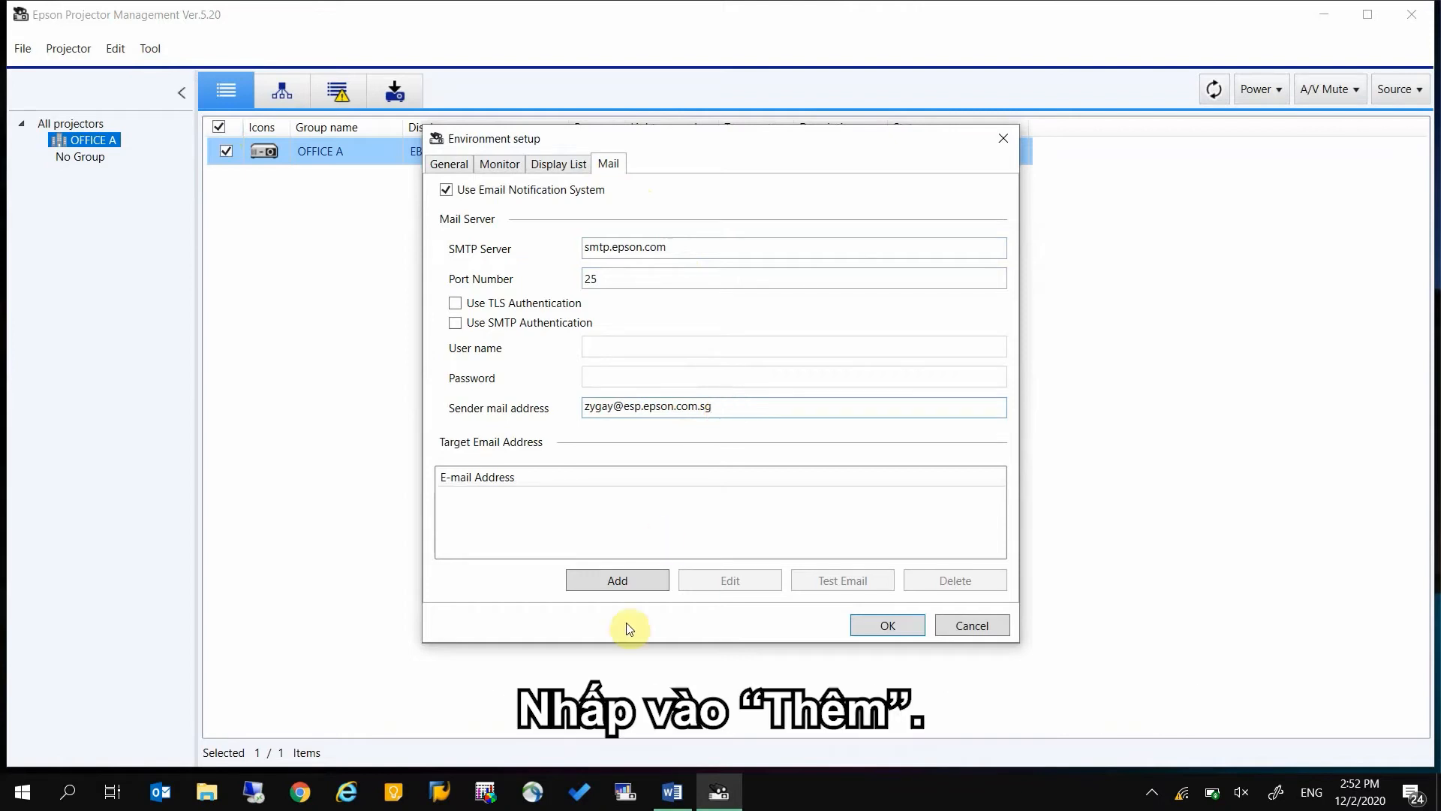
Add a new mail notification entry and enter the recipient's e-mail address as the target
click(645, 583)
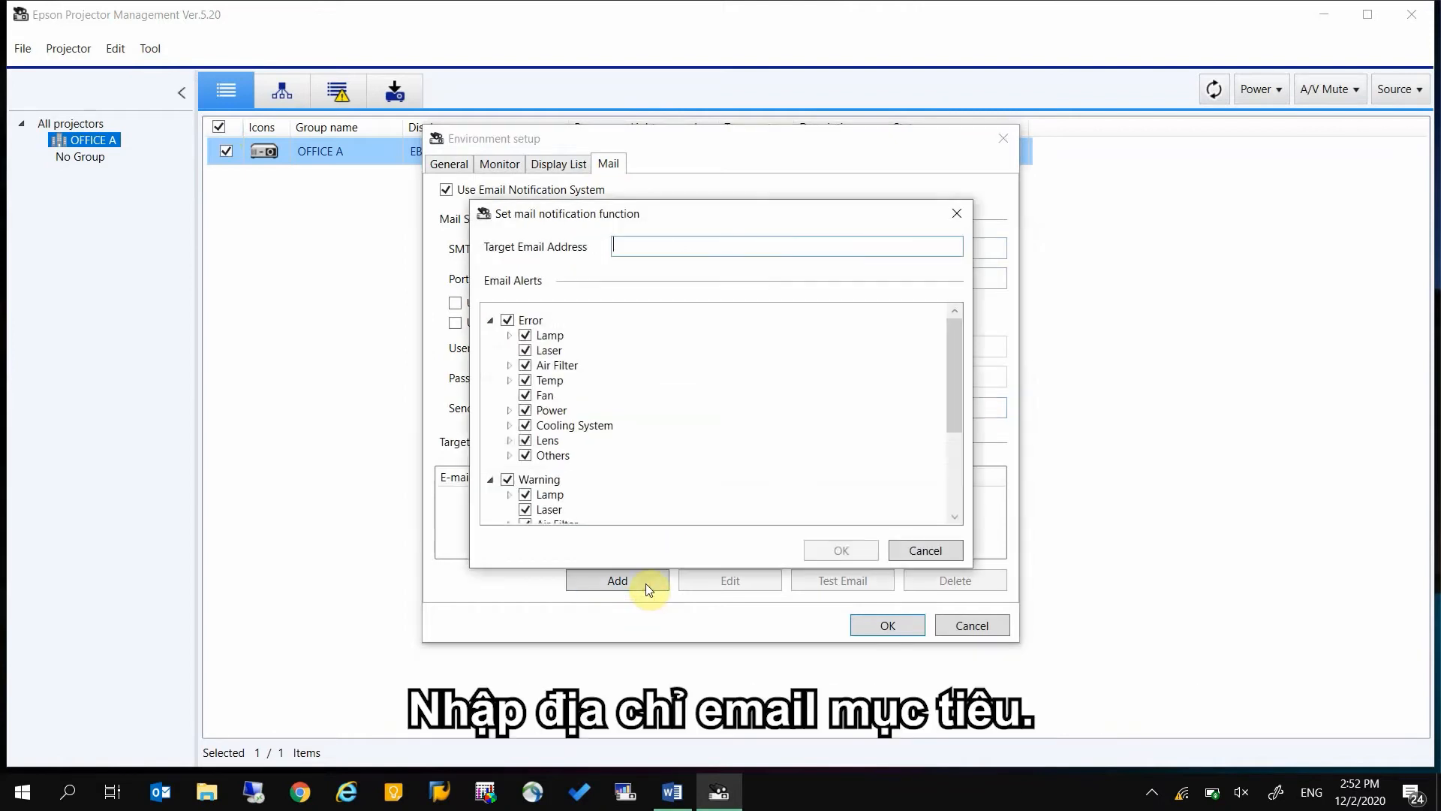
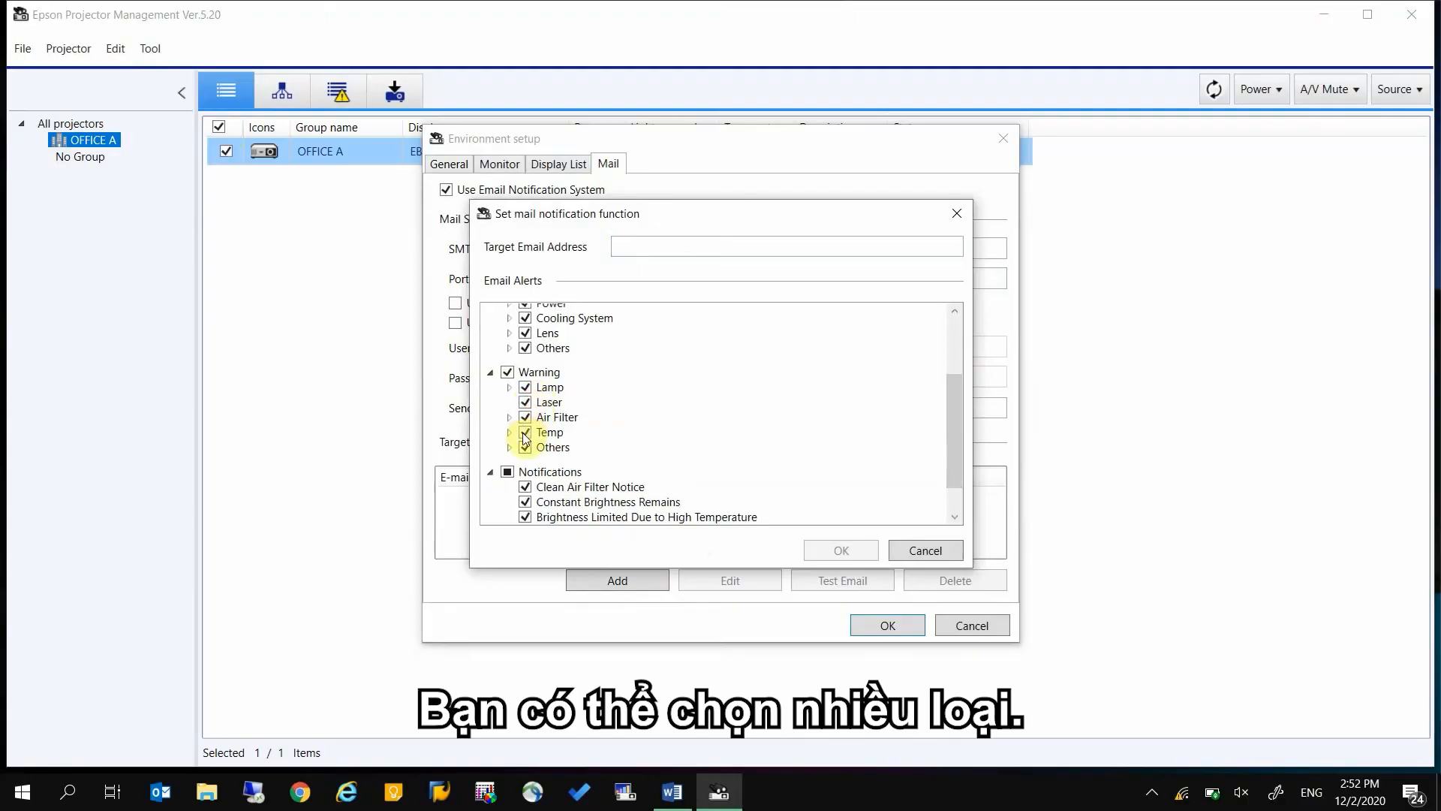
Exclude the Temp and Others warnings from the e-mail alerts, save the notification entry and select the new target address
click(525, 433)
click(525, 448)
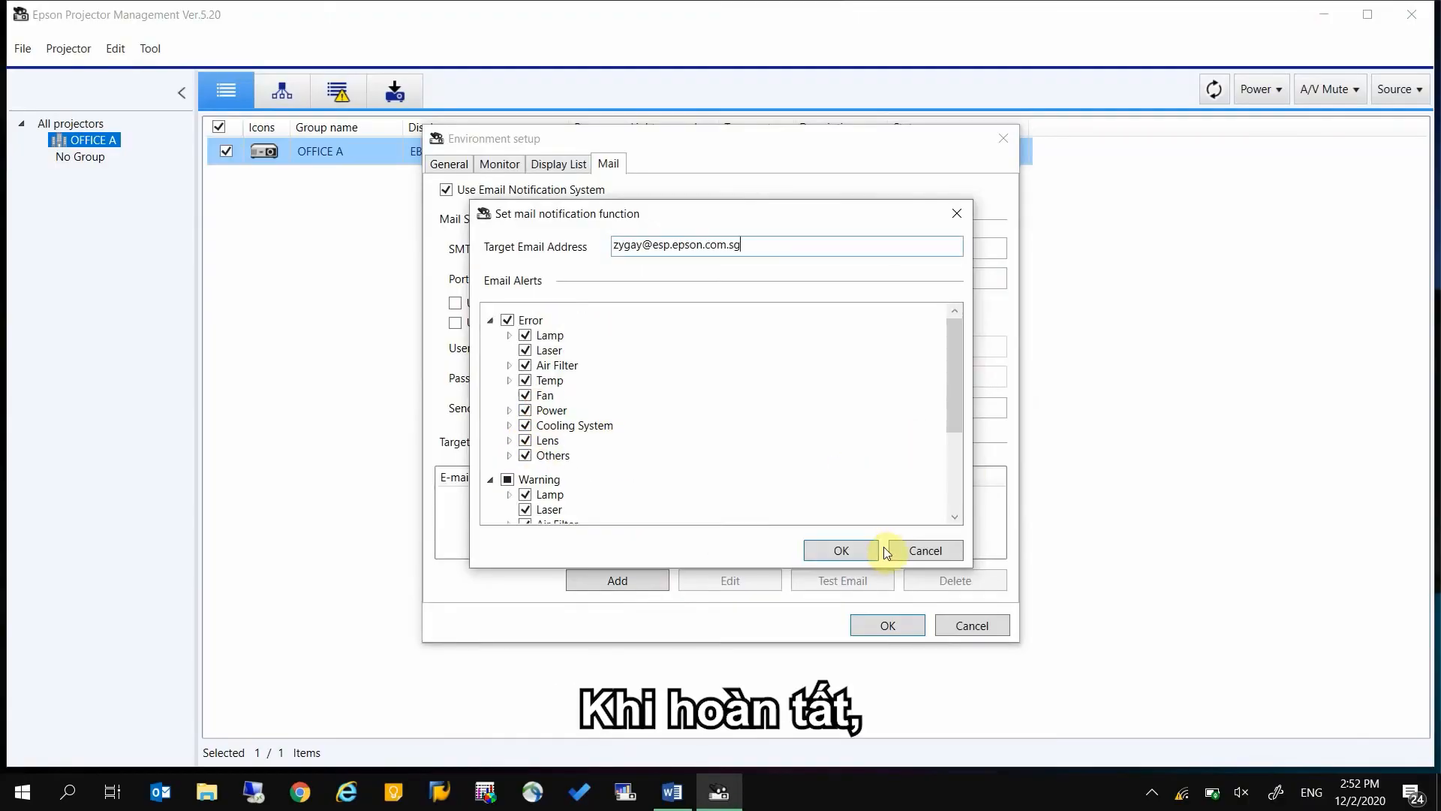
click(872, 549)
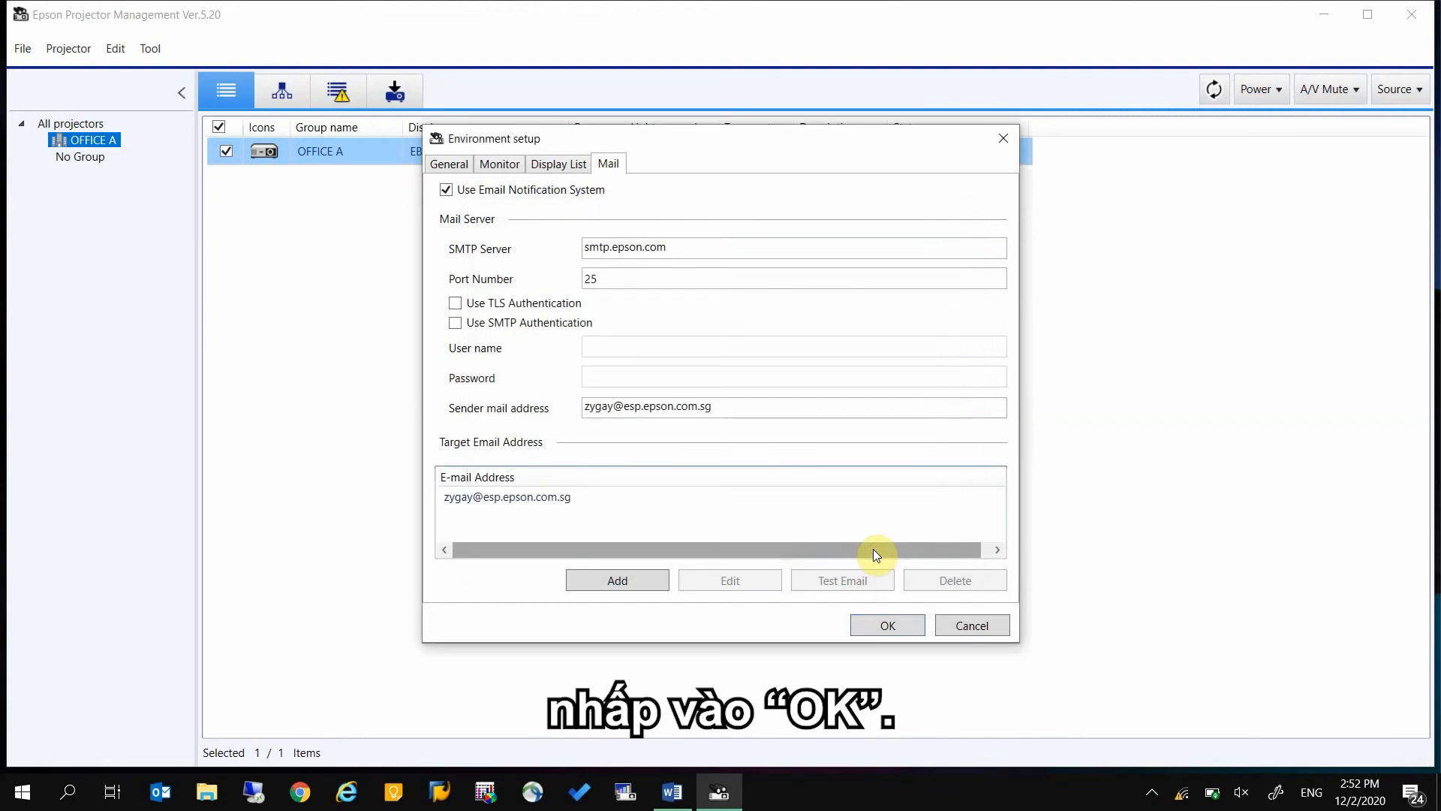
click(619, 500)
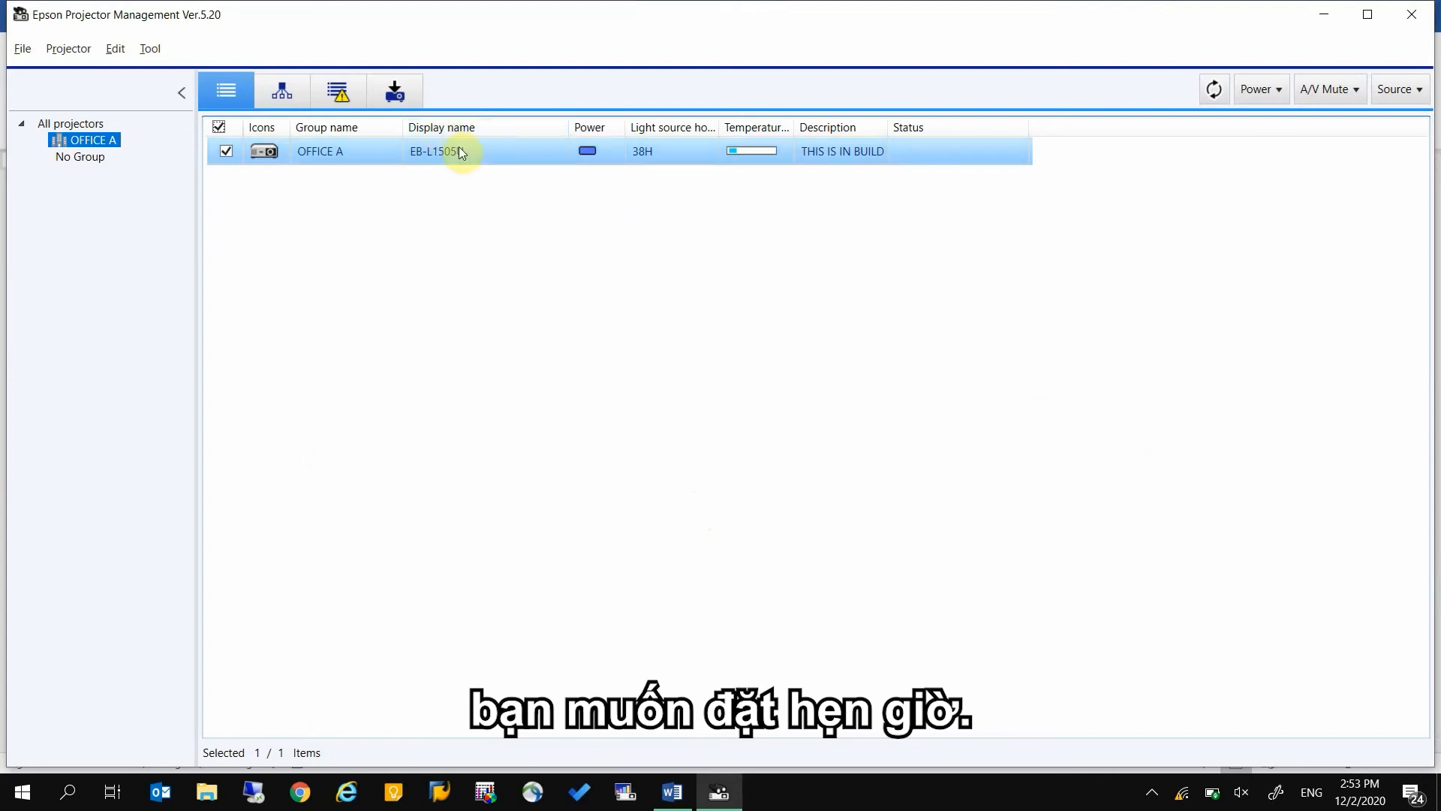
Open the schedule in the EB-L1505U projector's properties and start a new entry for 13 February 2020
right_click(501, 149)
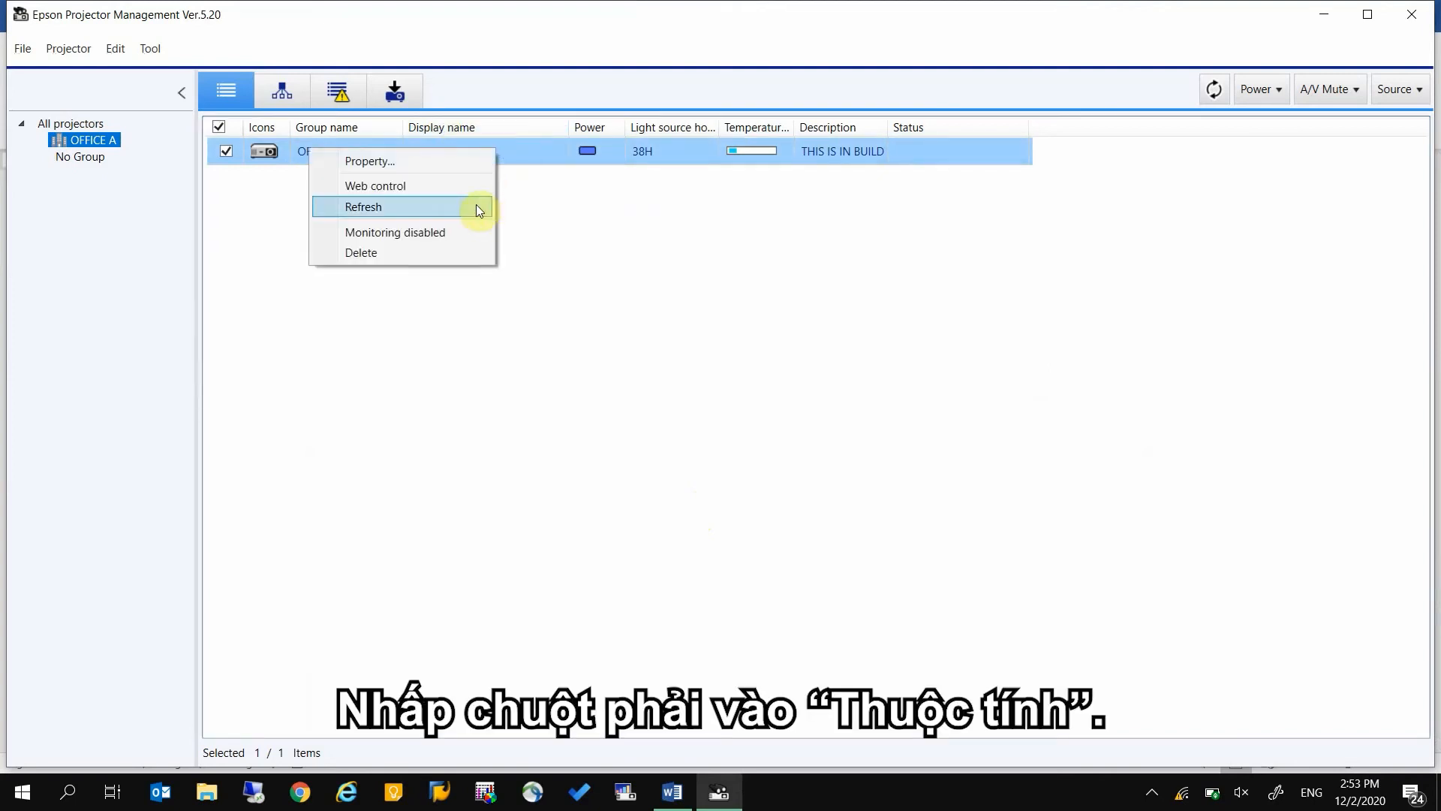
click(476, 160)
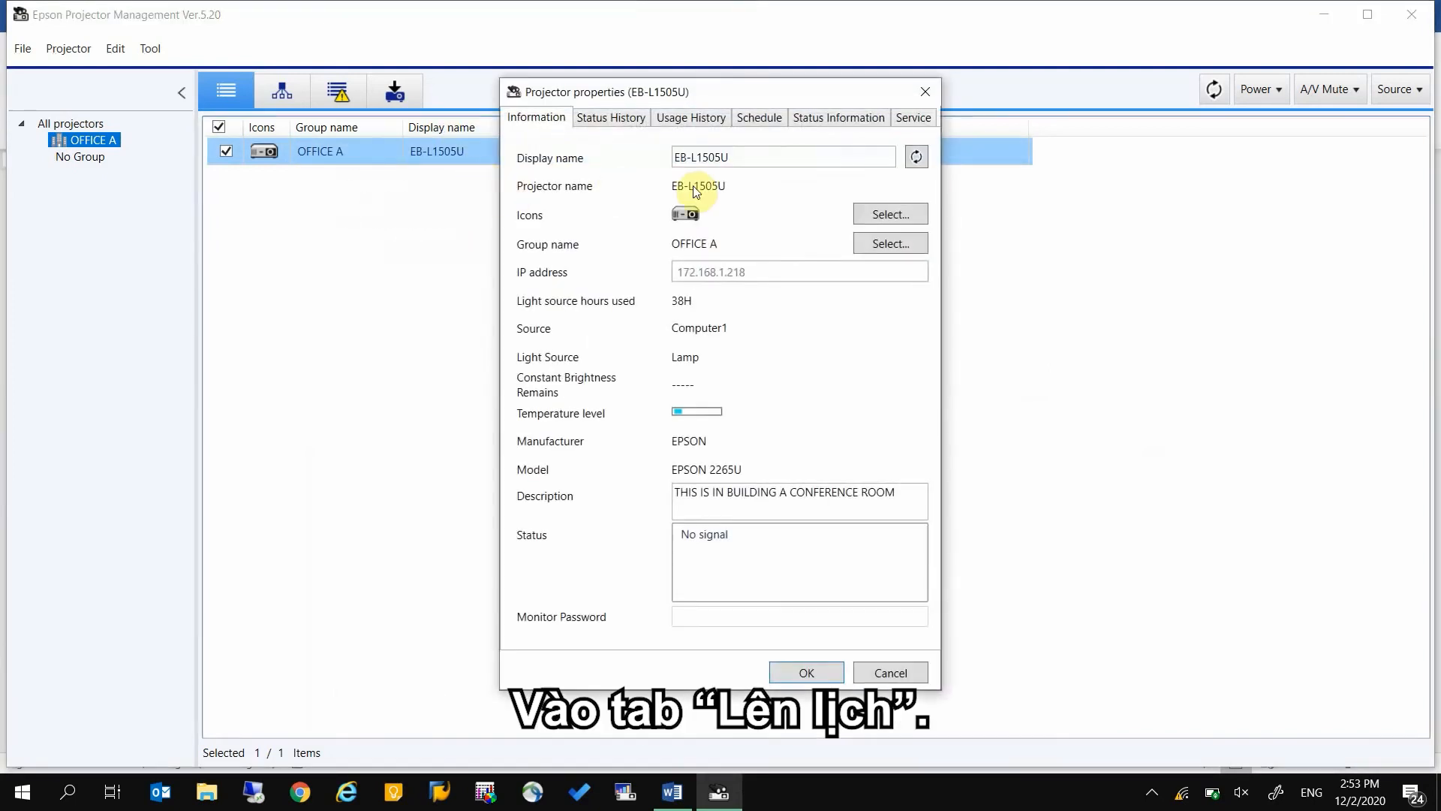
click(774, 118)
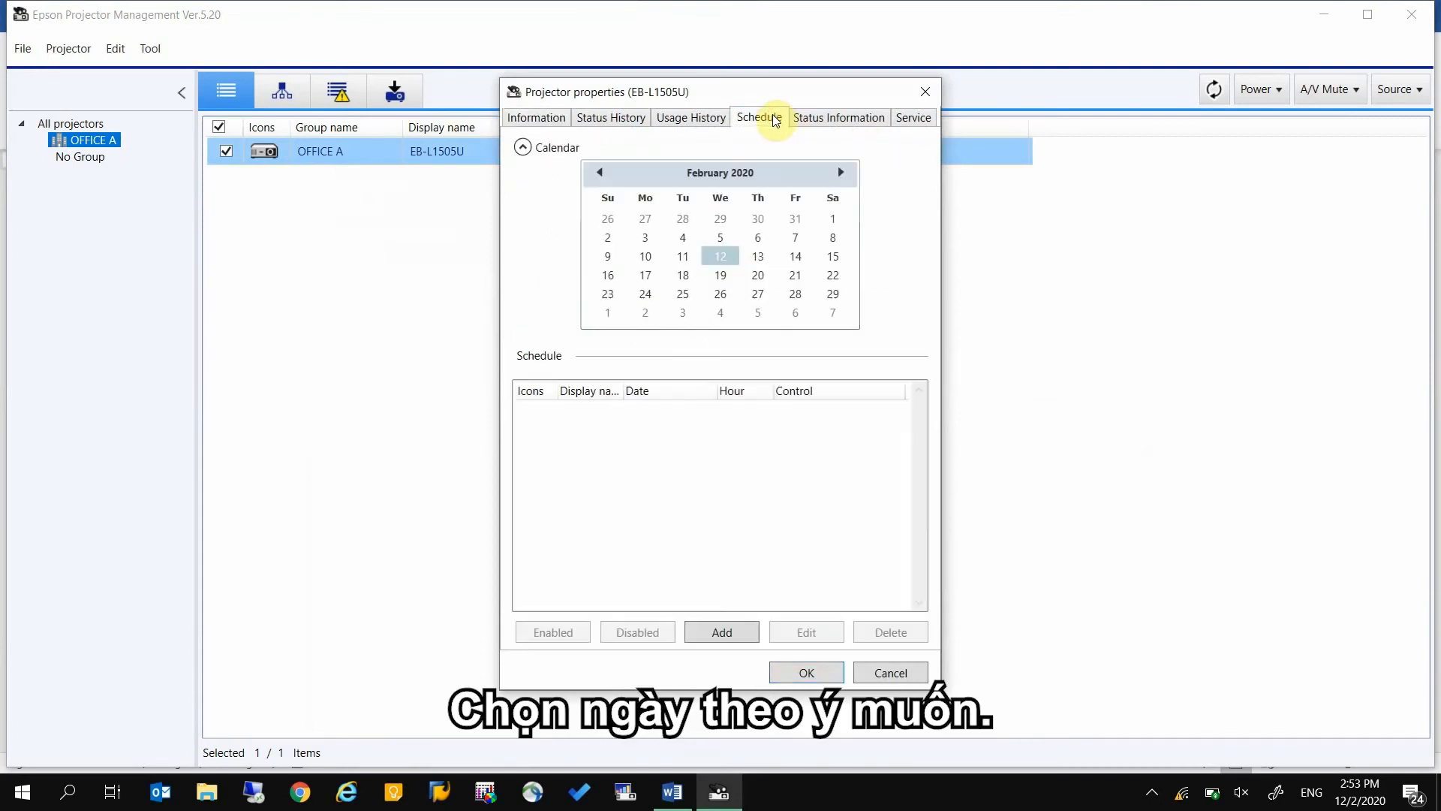
click(760, 257)
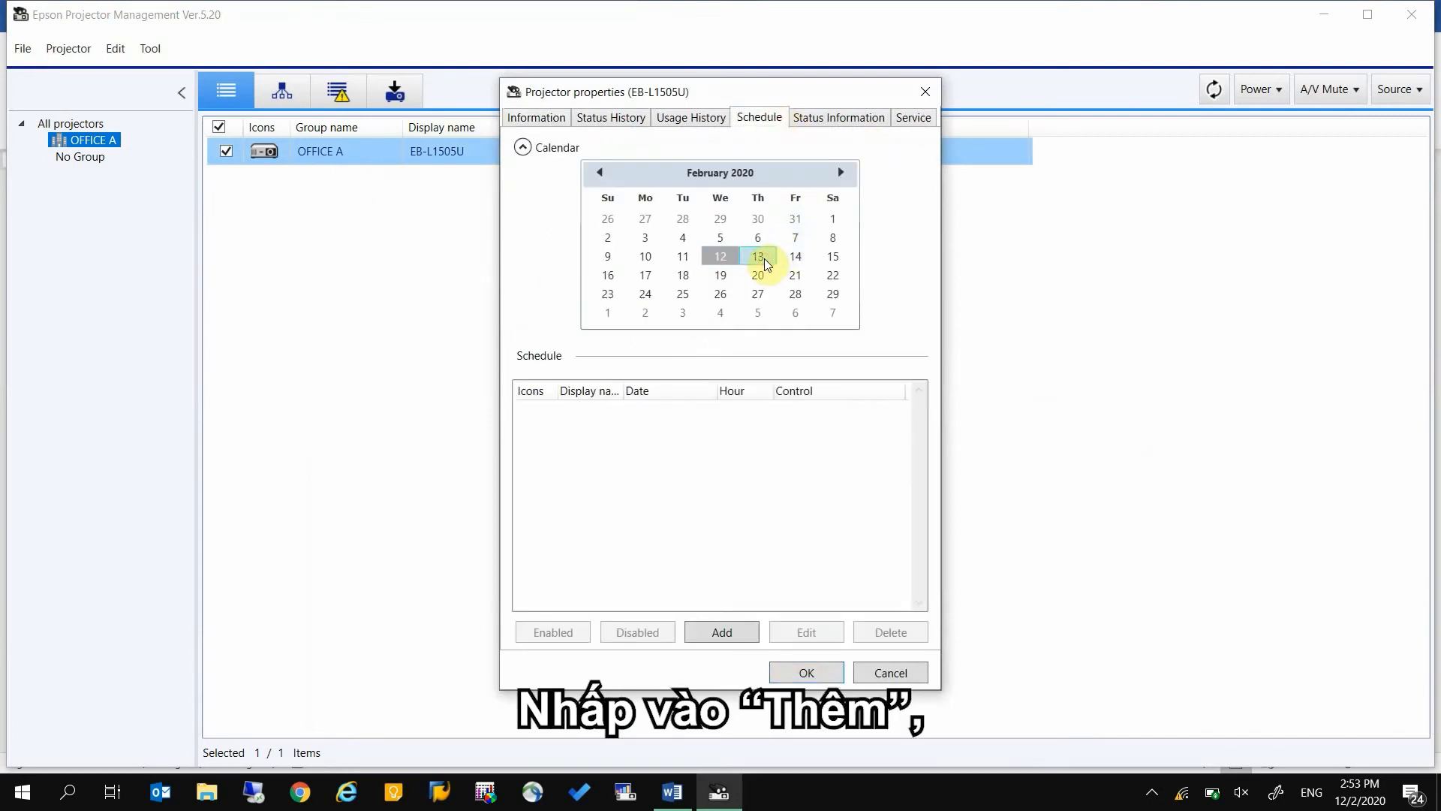
click(722, 632)
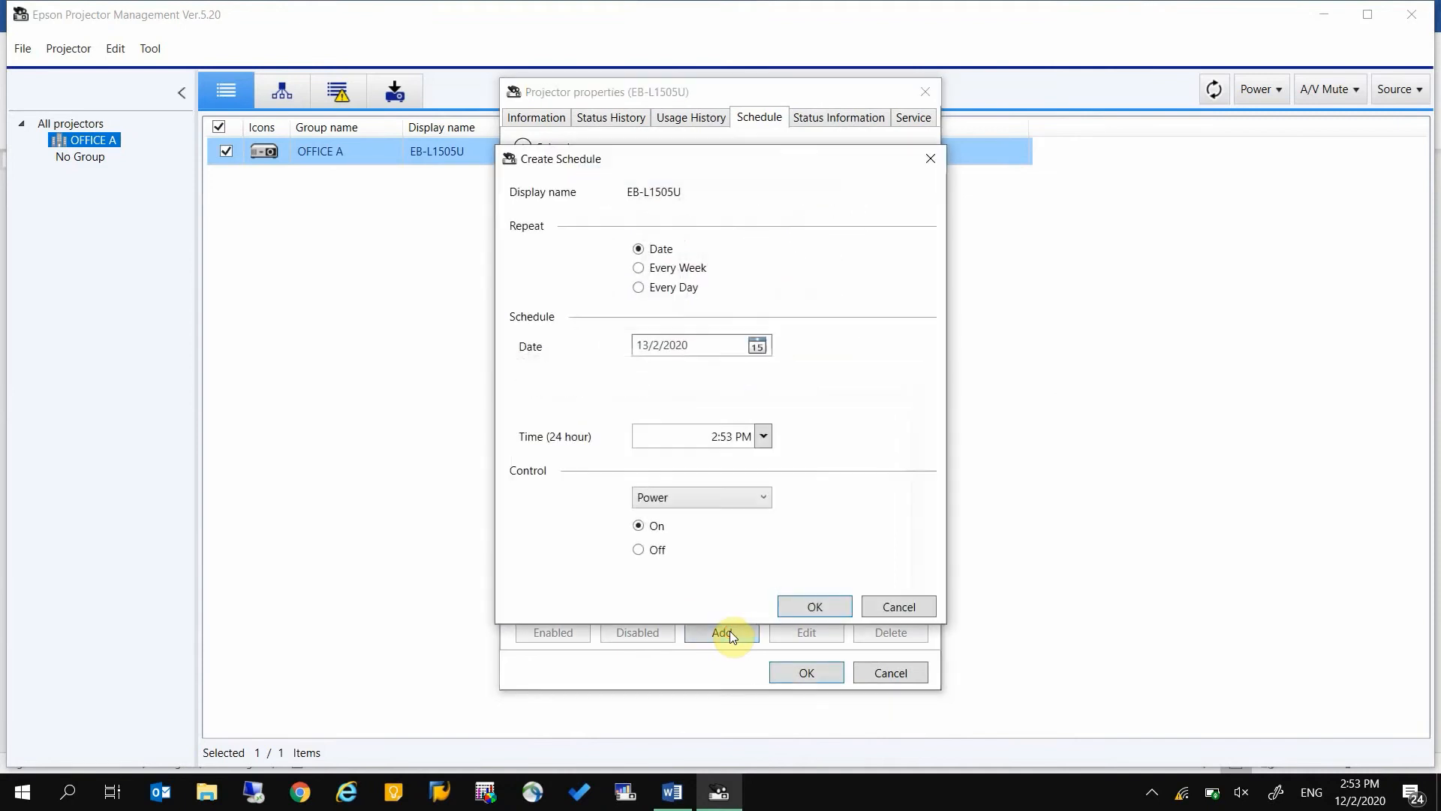
Repeat the schedule every week on Monday through Thursday, ending 28/2/2020, with the time set to 2:30 PM
click(684, 270)
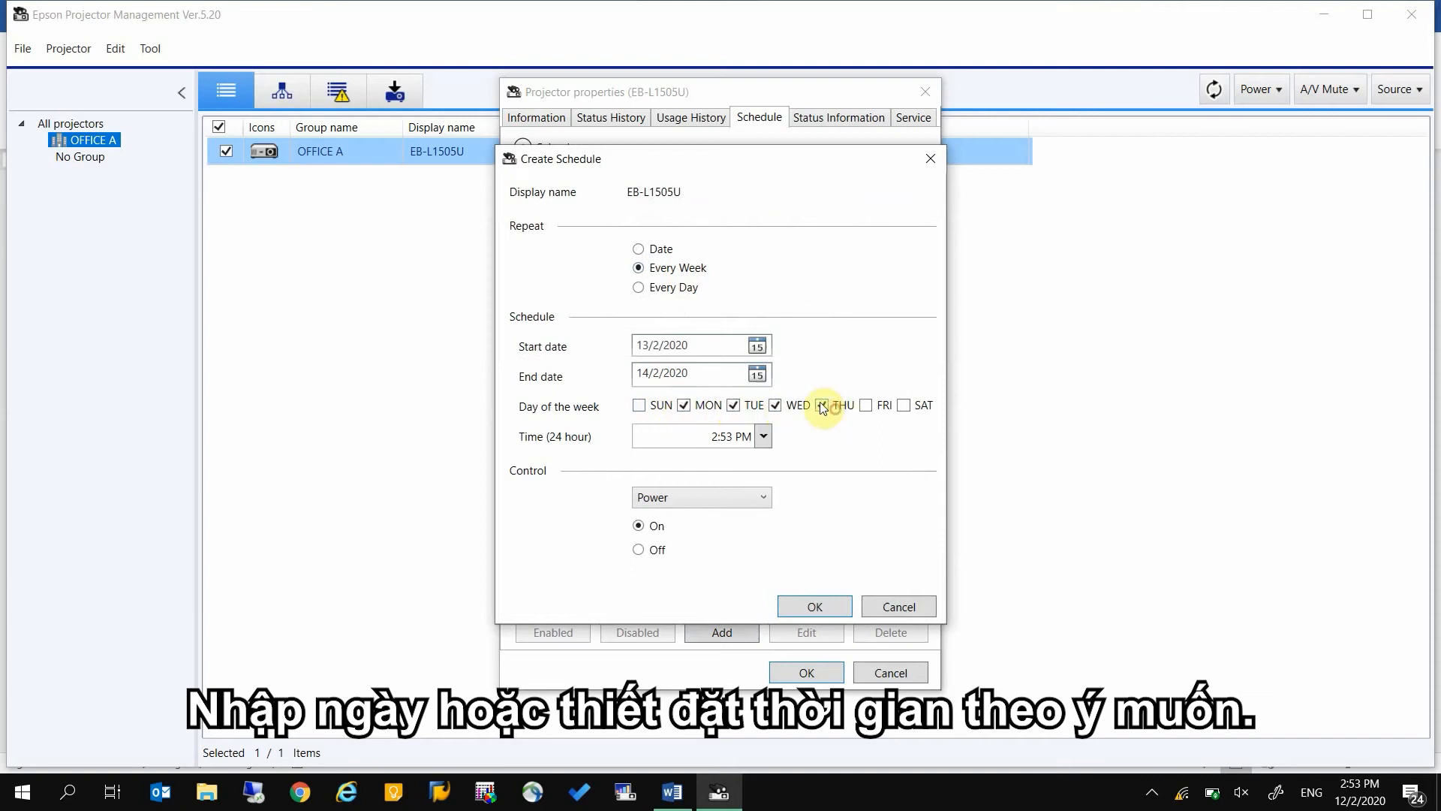
click(763, 380)
click(695, 497)
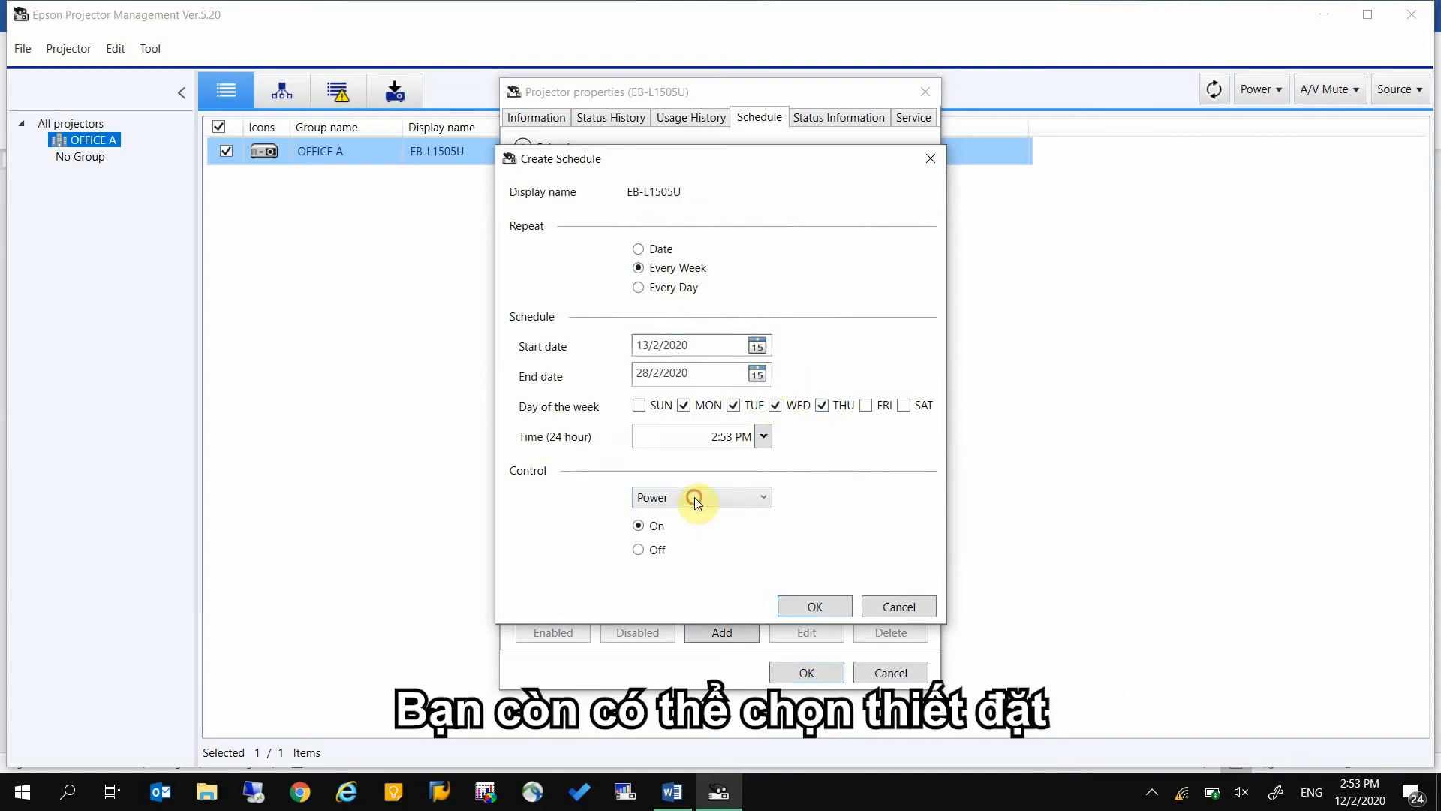
click(765, 436)
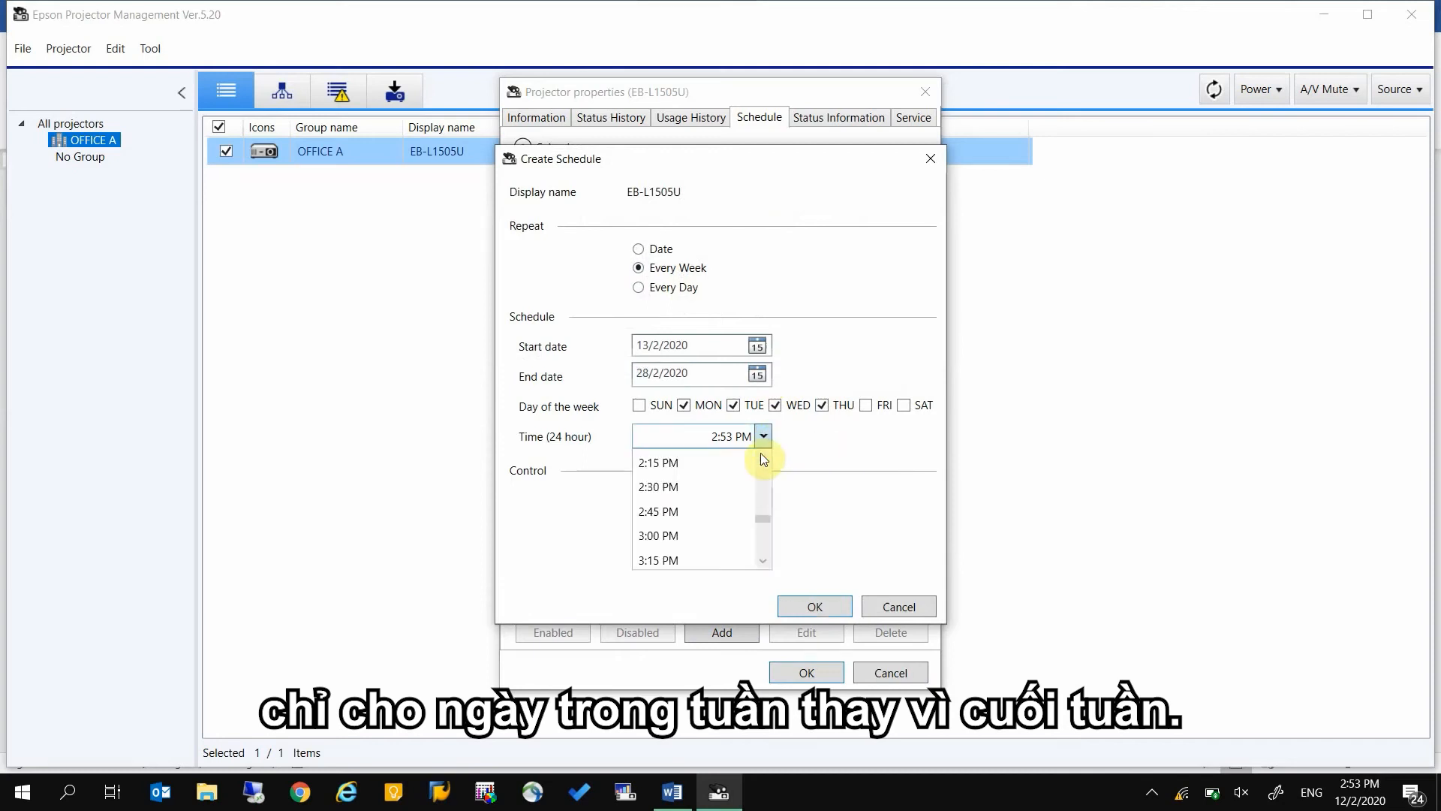
click(727, 492)
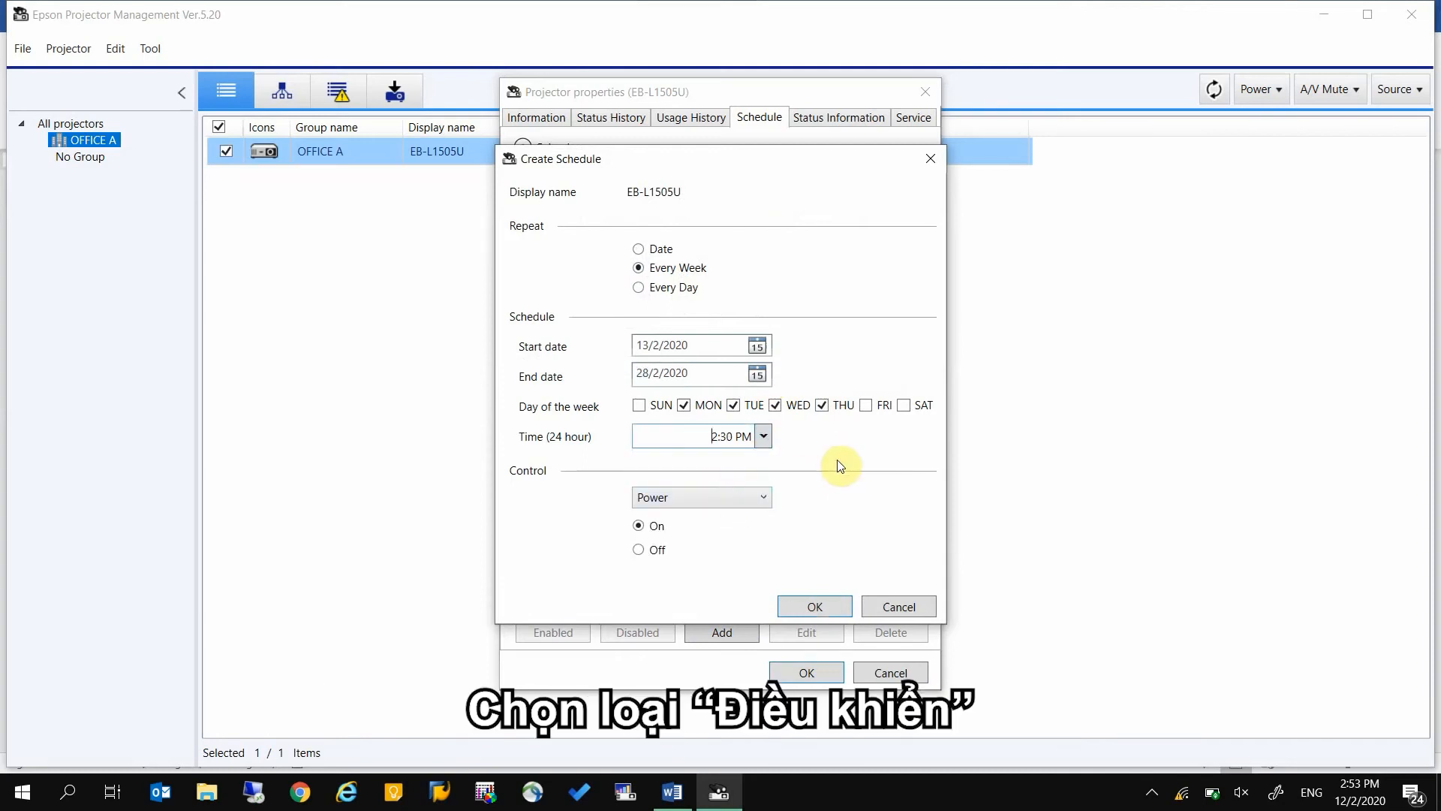
Set the scheduled control to Power Off and save the schedule entry
click(759, 498)
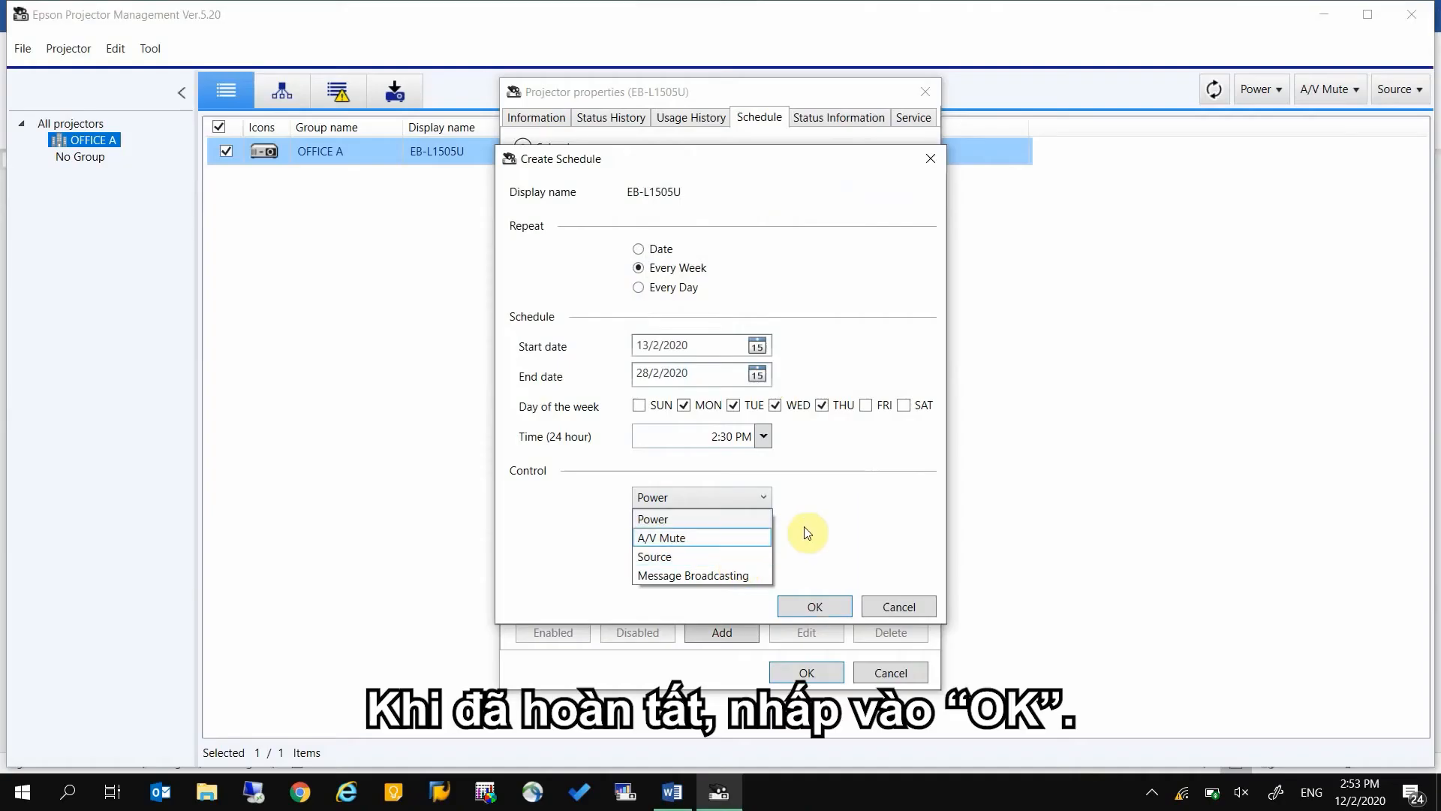
click(826, 530)
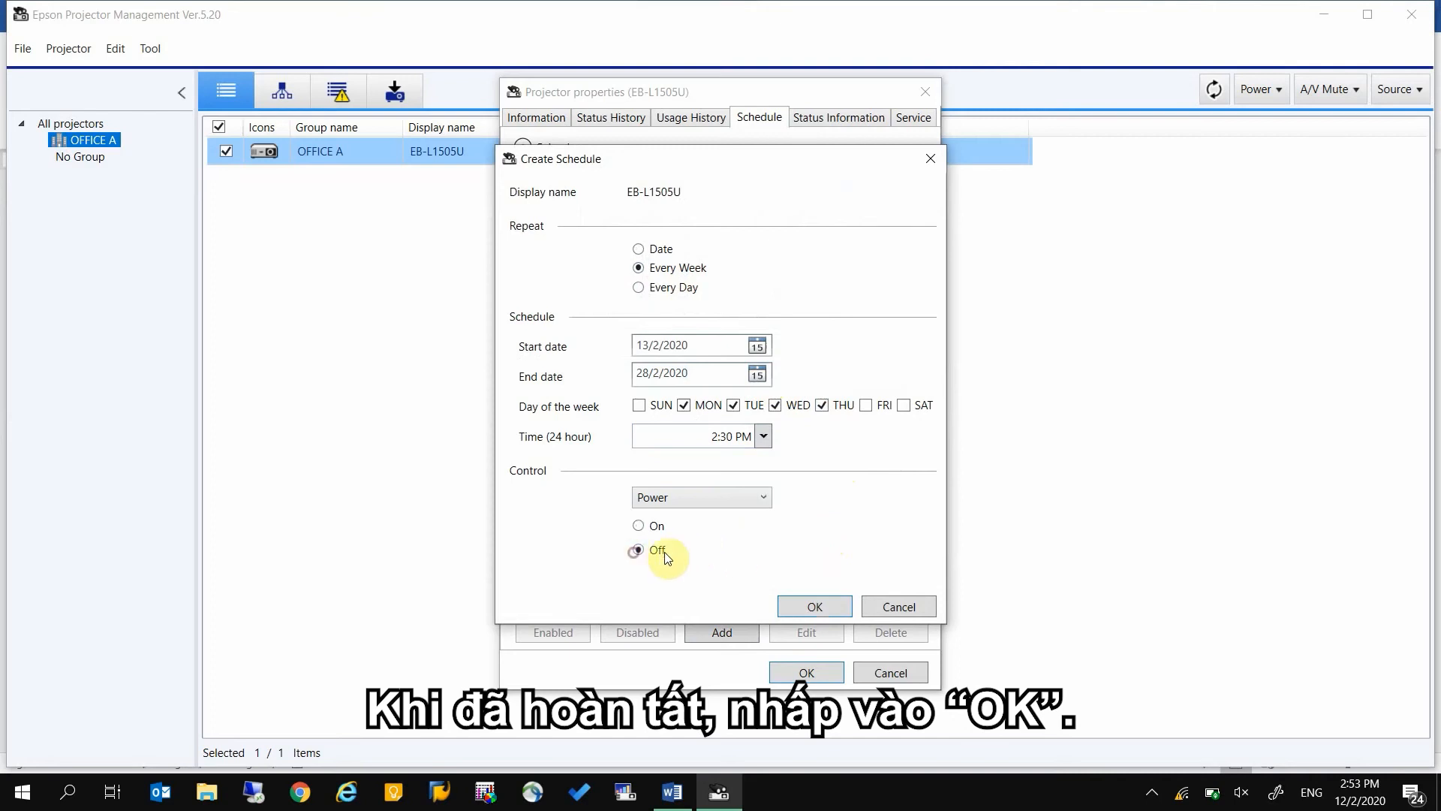
click(805, 602)
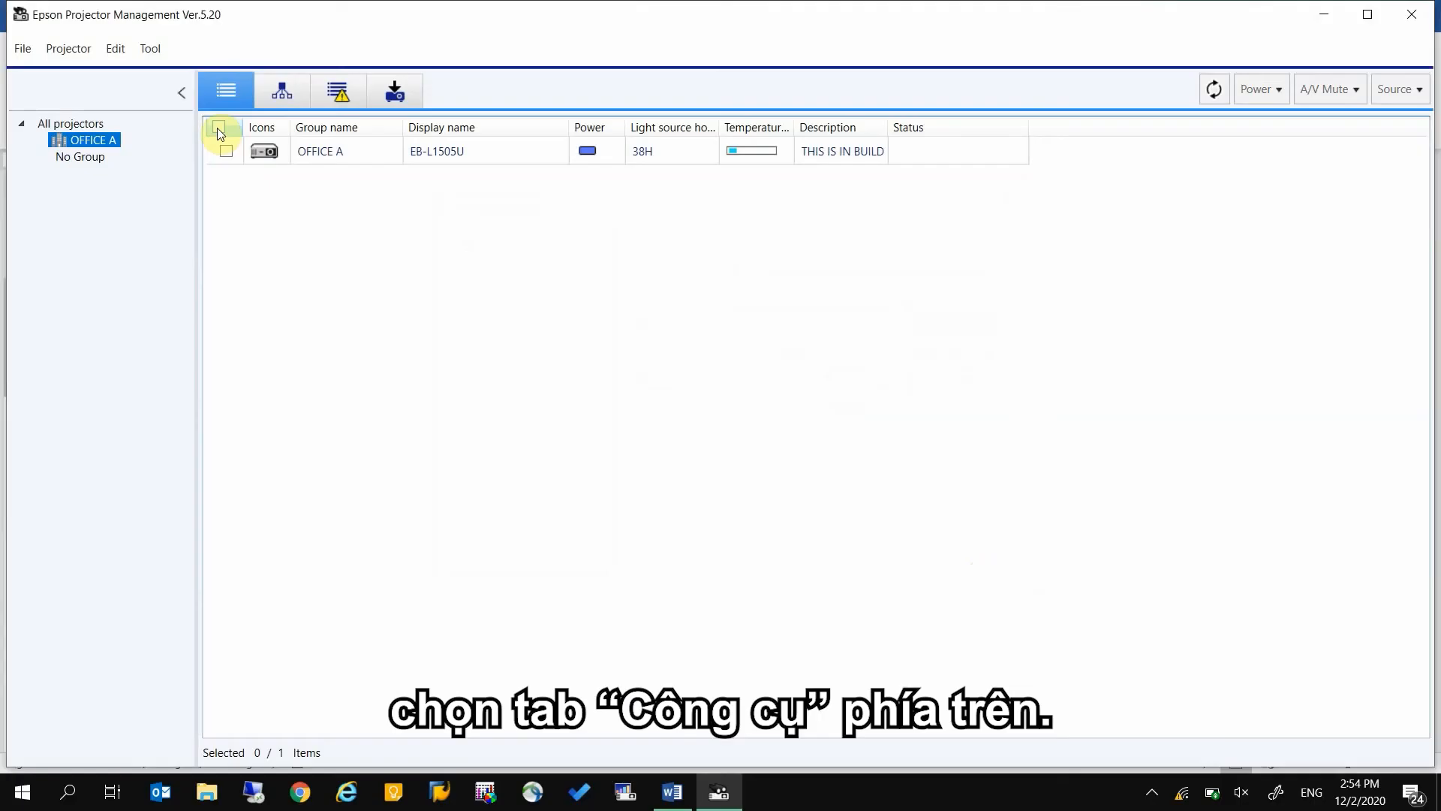
Select all projectors in OFFICE A and open the message broadcasting settings
click(218, 128)
click(147, 53)
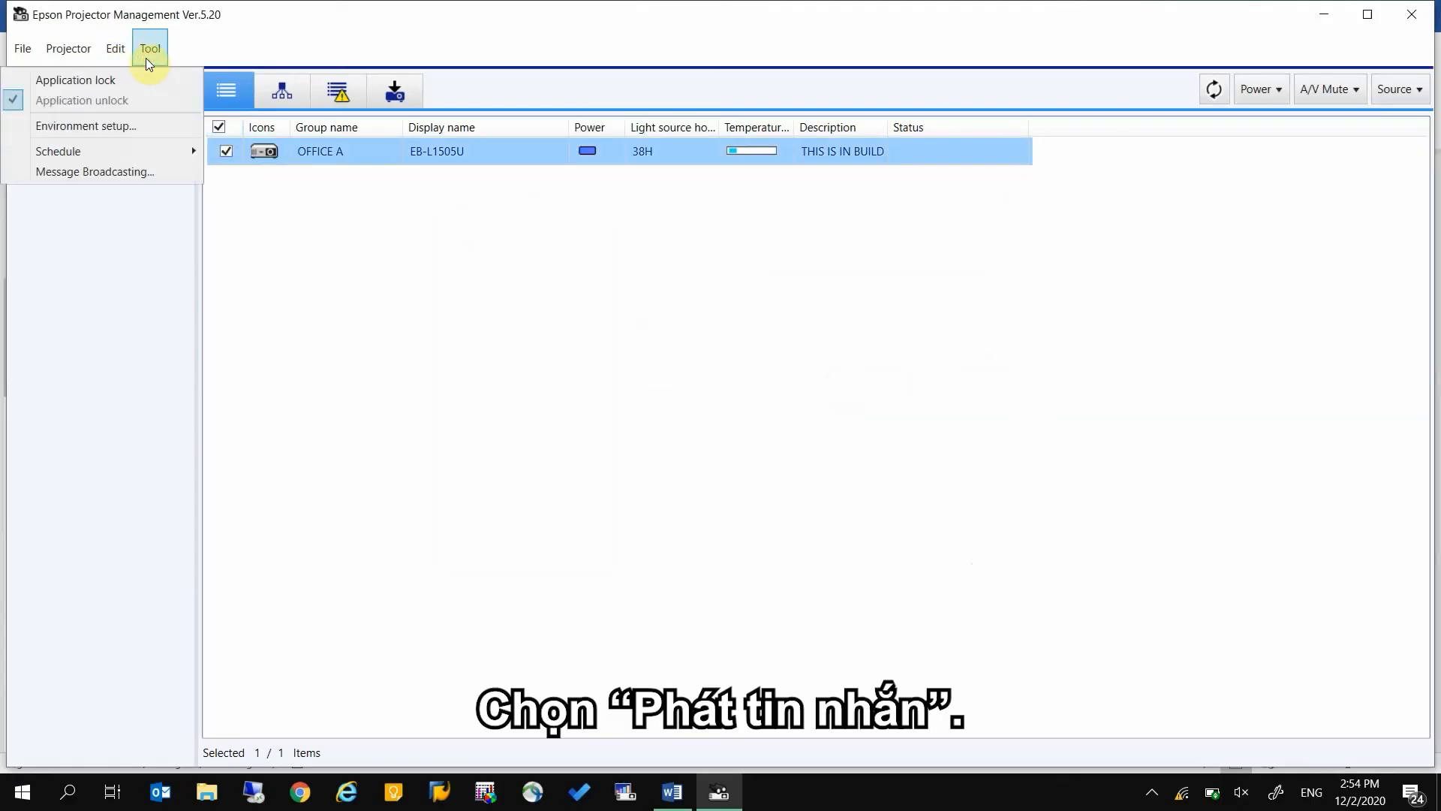
click(107, 172)
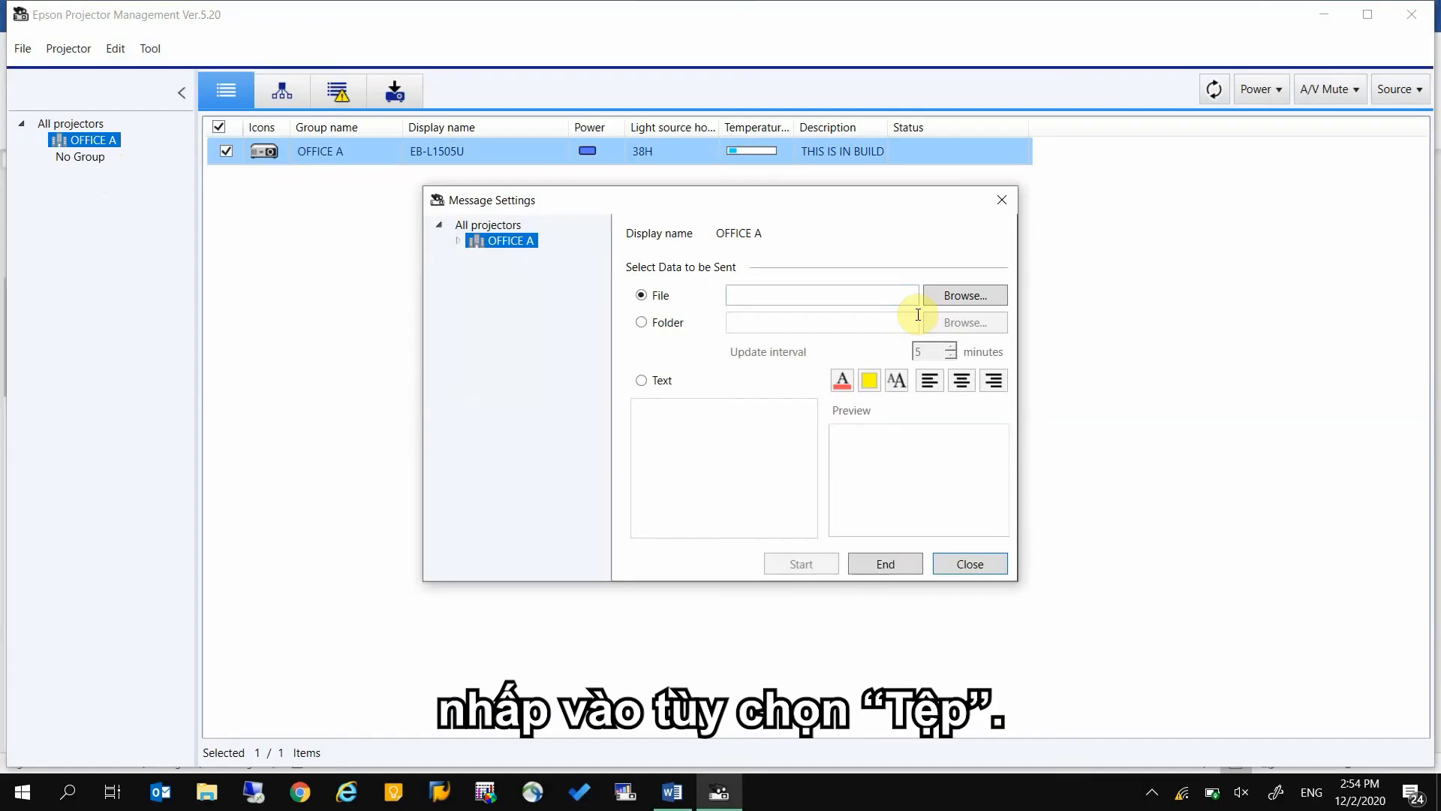
Choose the edm image from the Pictures folder as the file to send and start broadcasting it to OFFICE A
click(981, 303)
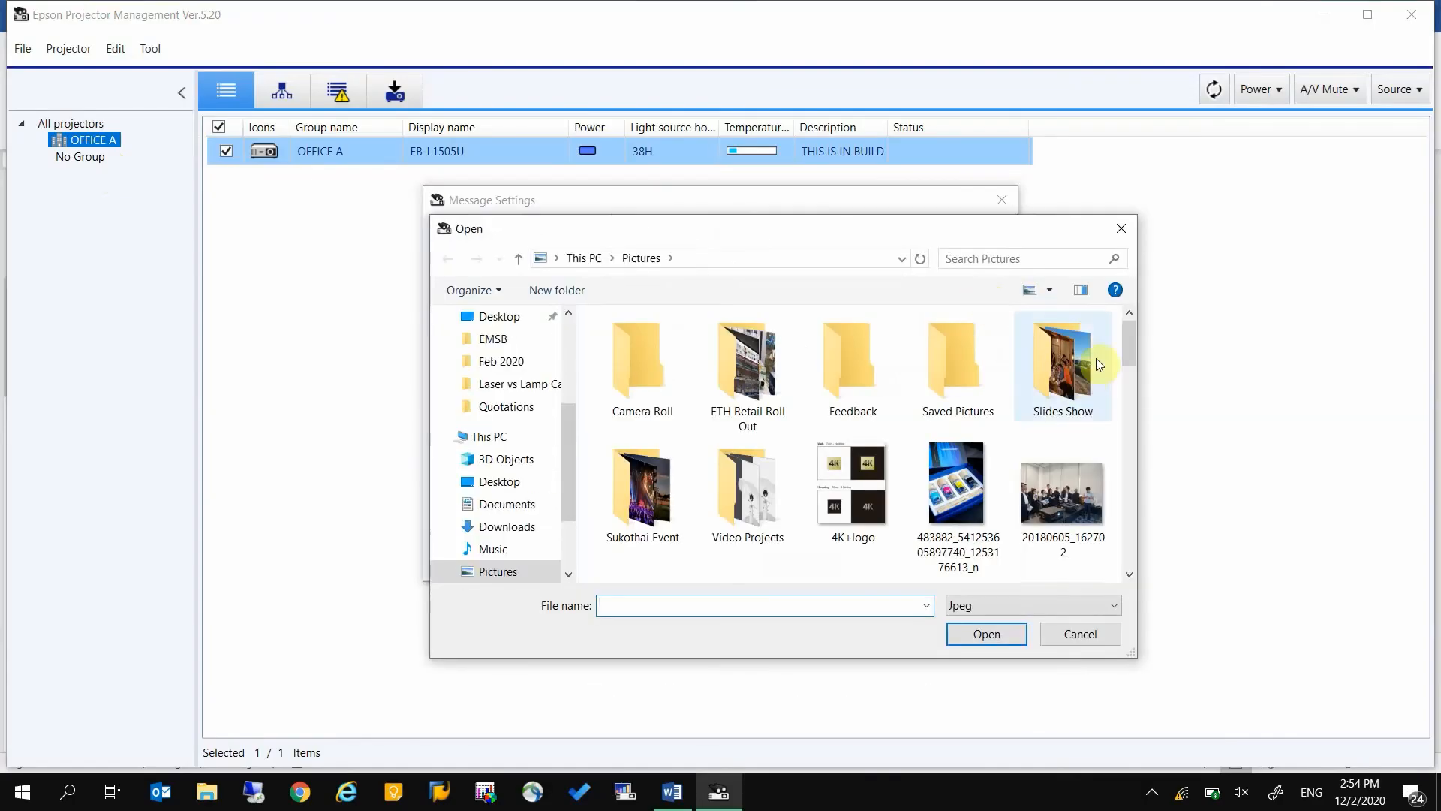
drag(1128, 348, 1131, 476)
click(733, 389)
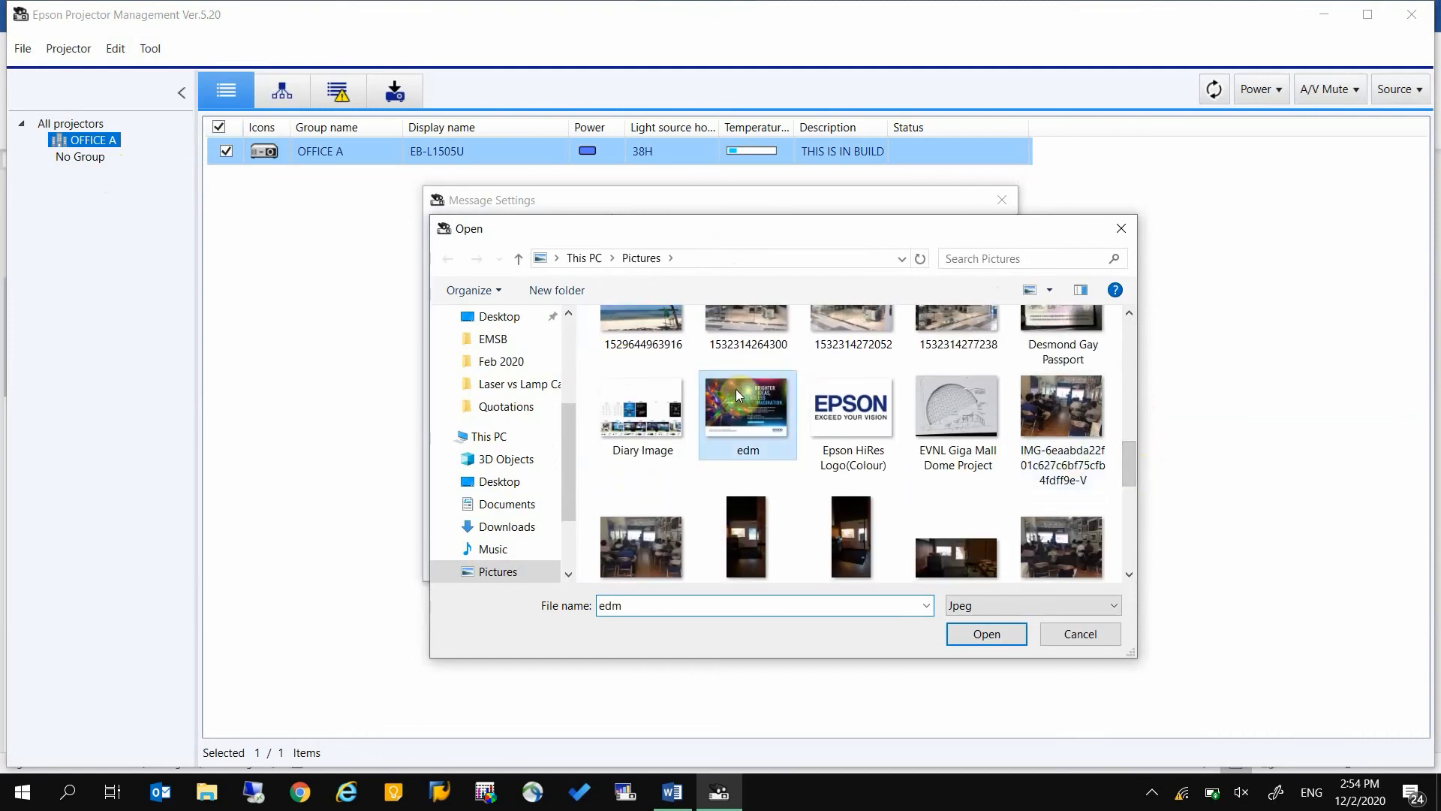
click(985, 634)
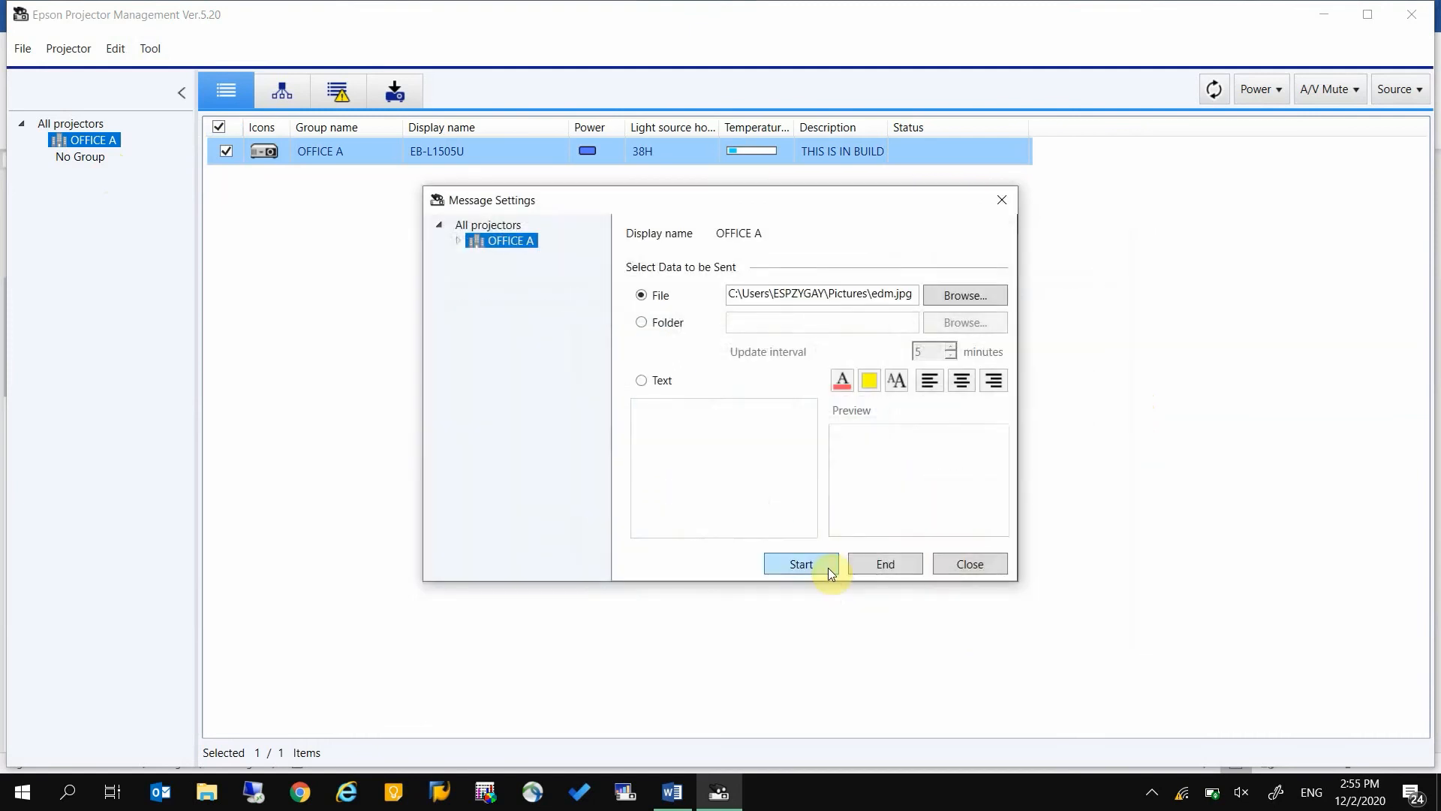
click(827, 565)
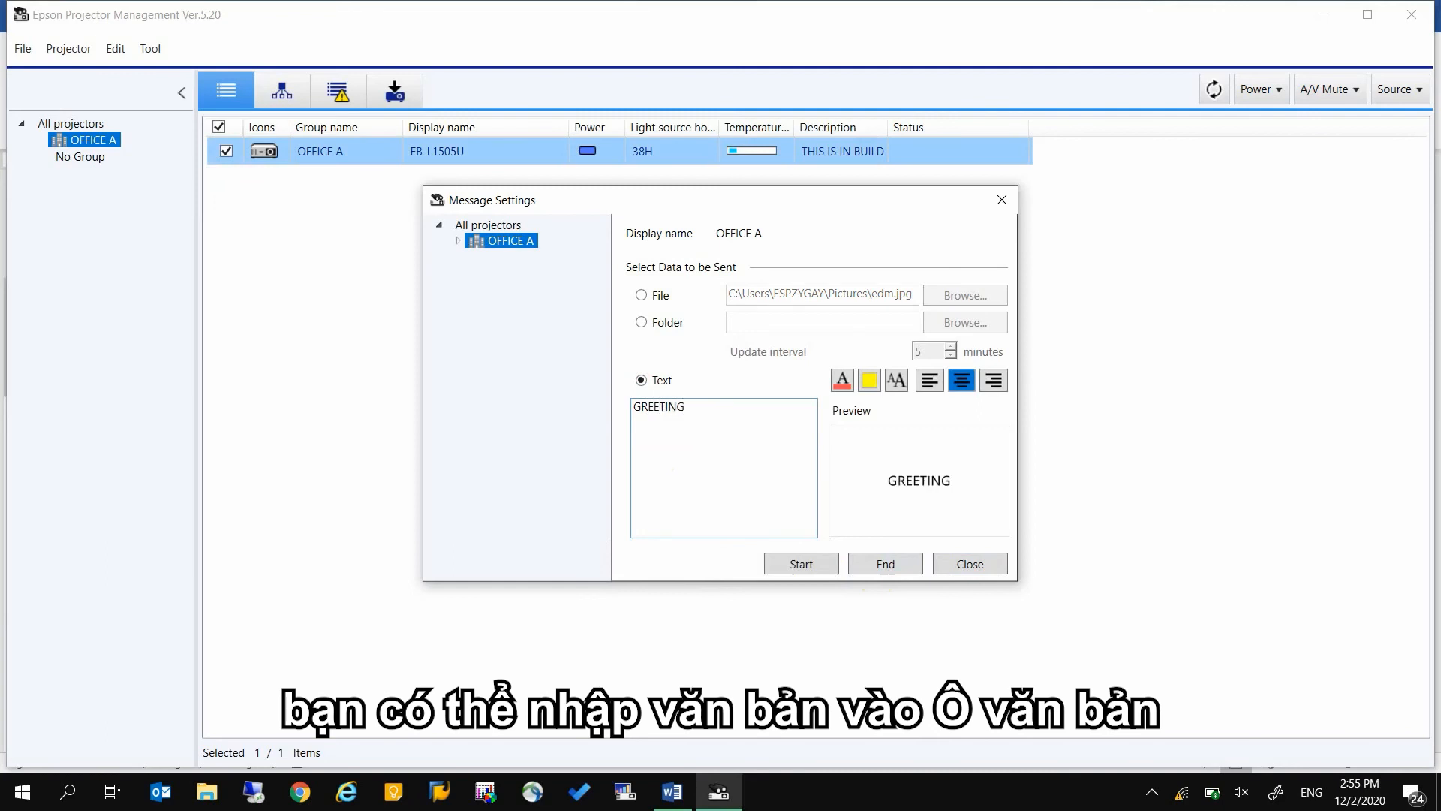
Complete the broadcast text as GREETINGS, with a black background, white lettering and a larger font size
text(S)
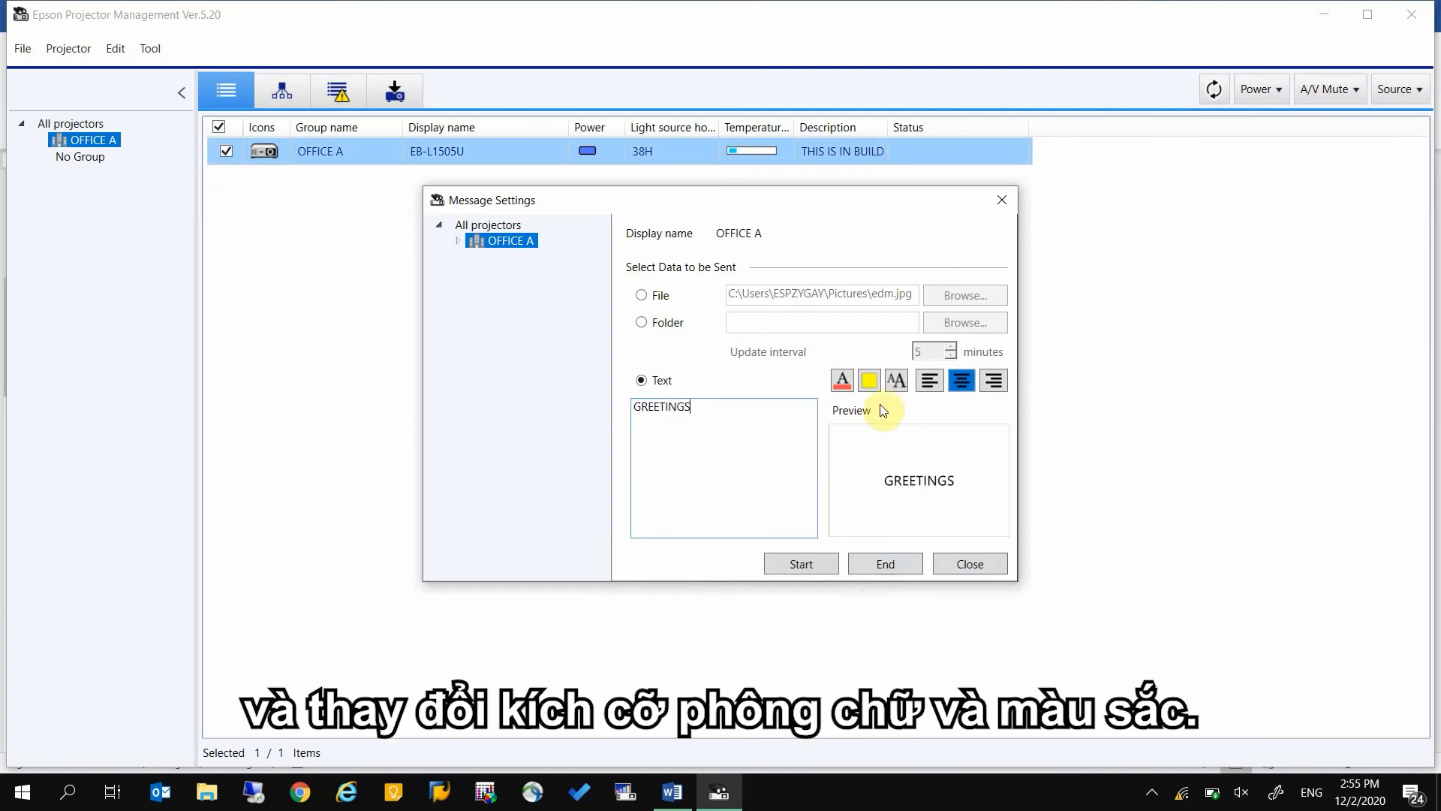
click(875, 383)
click(864, 519)
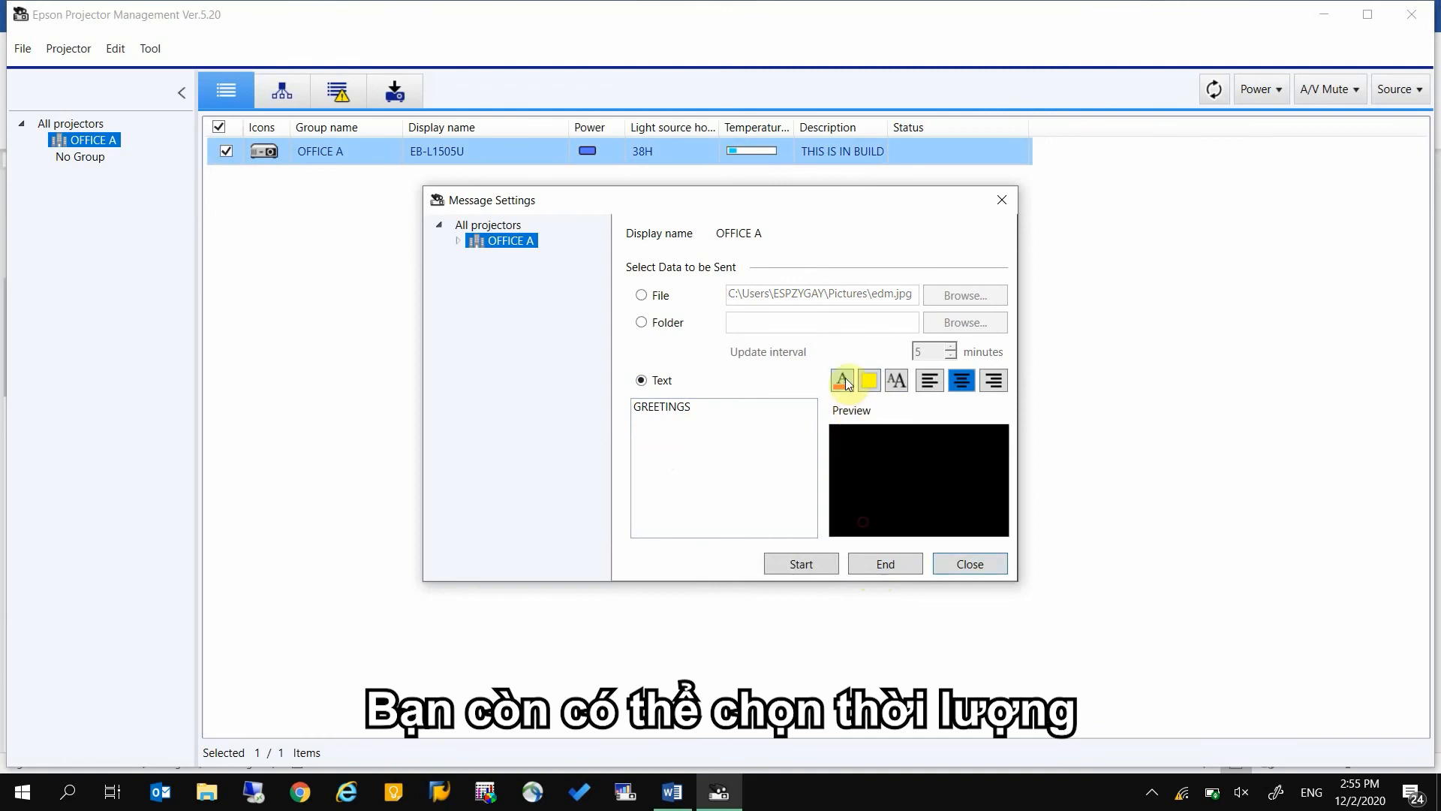
click(843, 383)
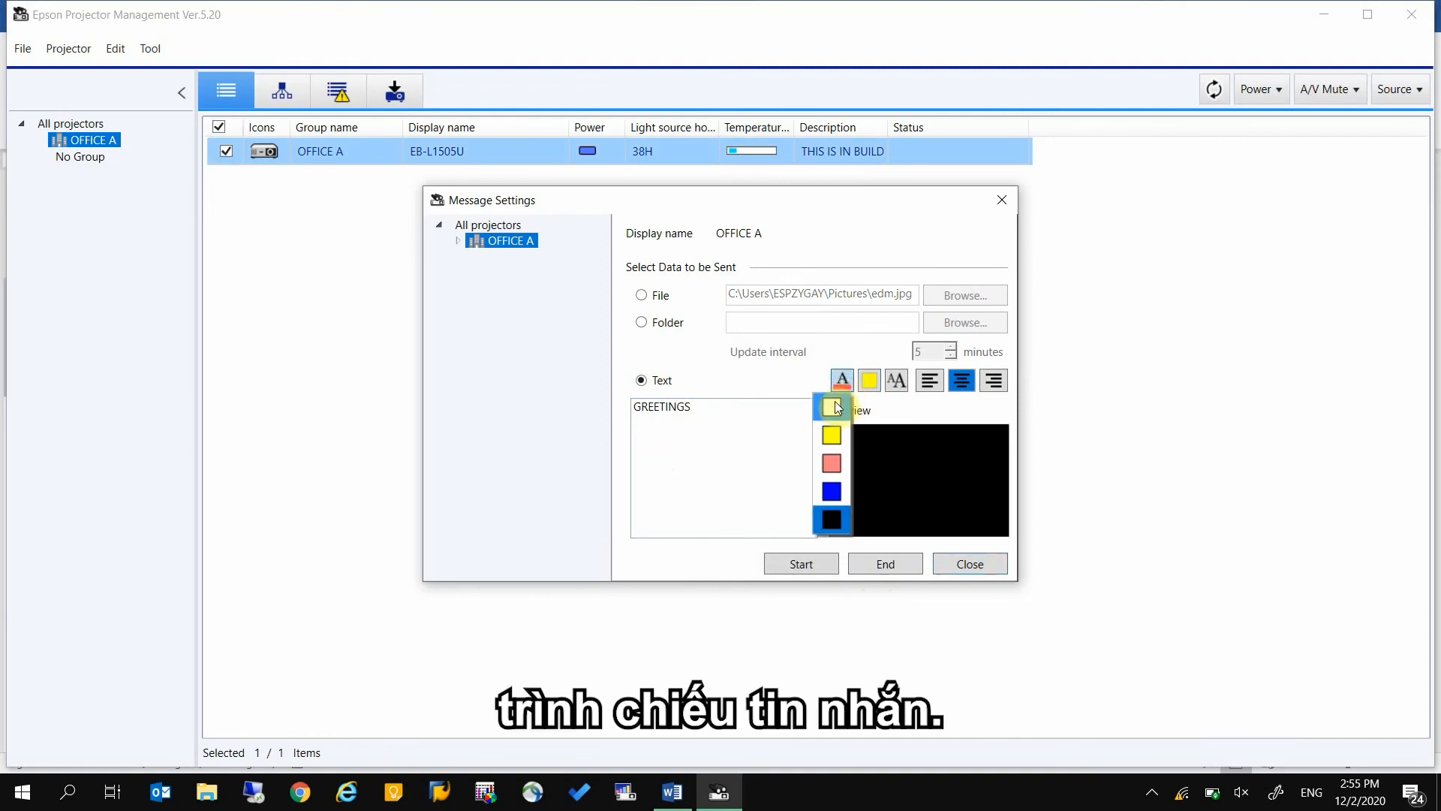
click(833, 407)
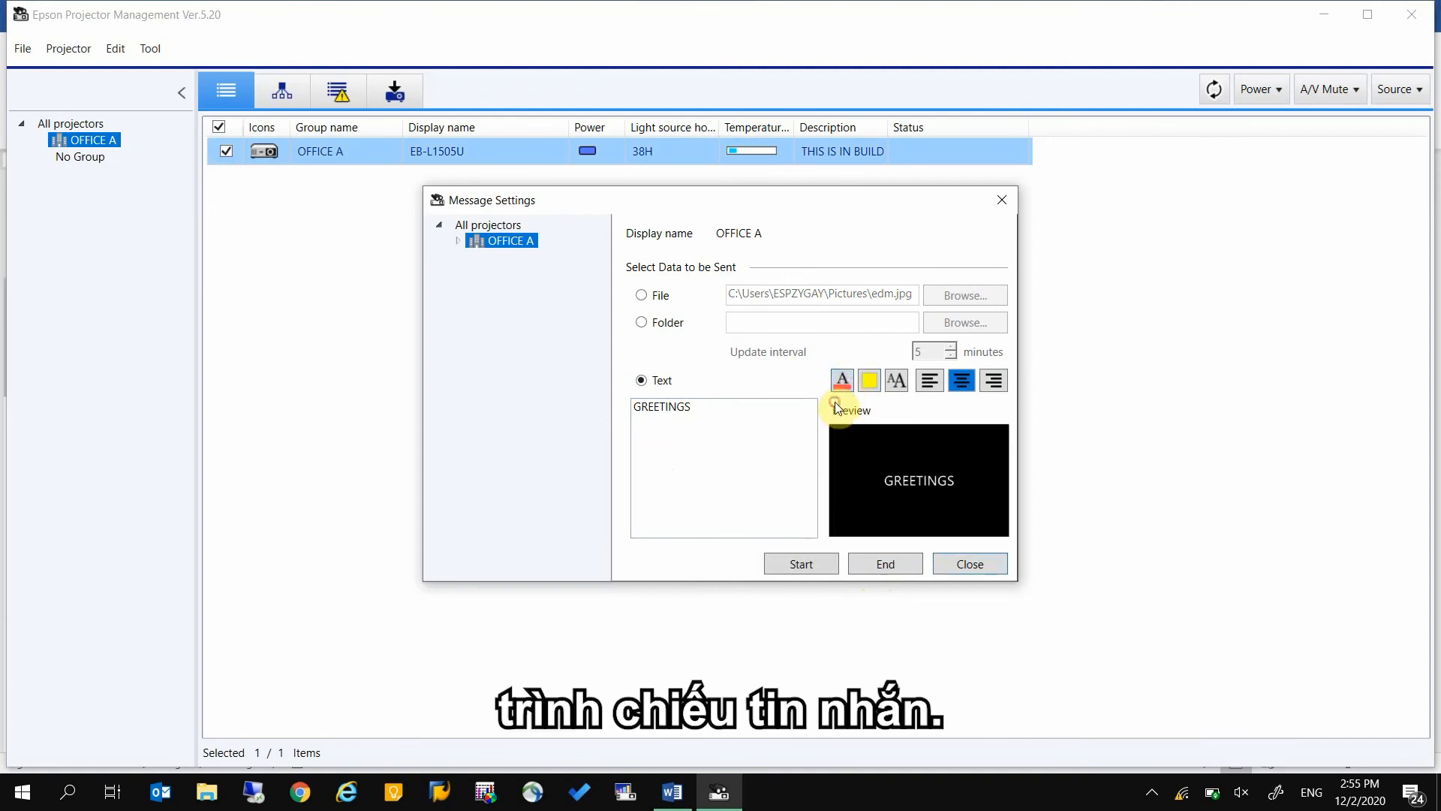
click(899, 383)
Start broadcasting the text message to OFFICE A and end the broadcast
click(814, 569)
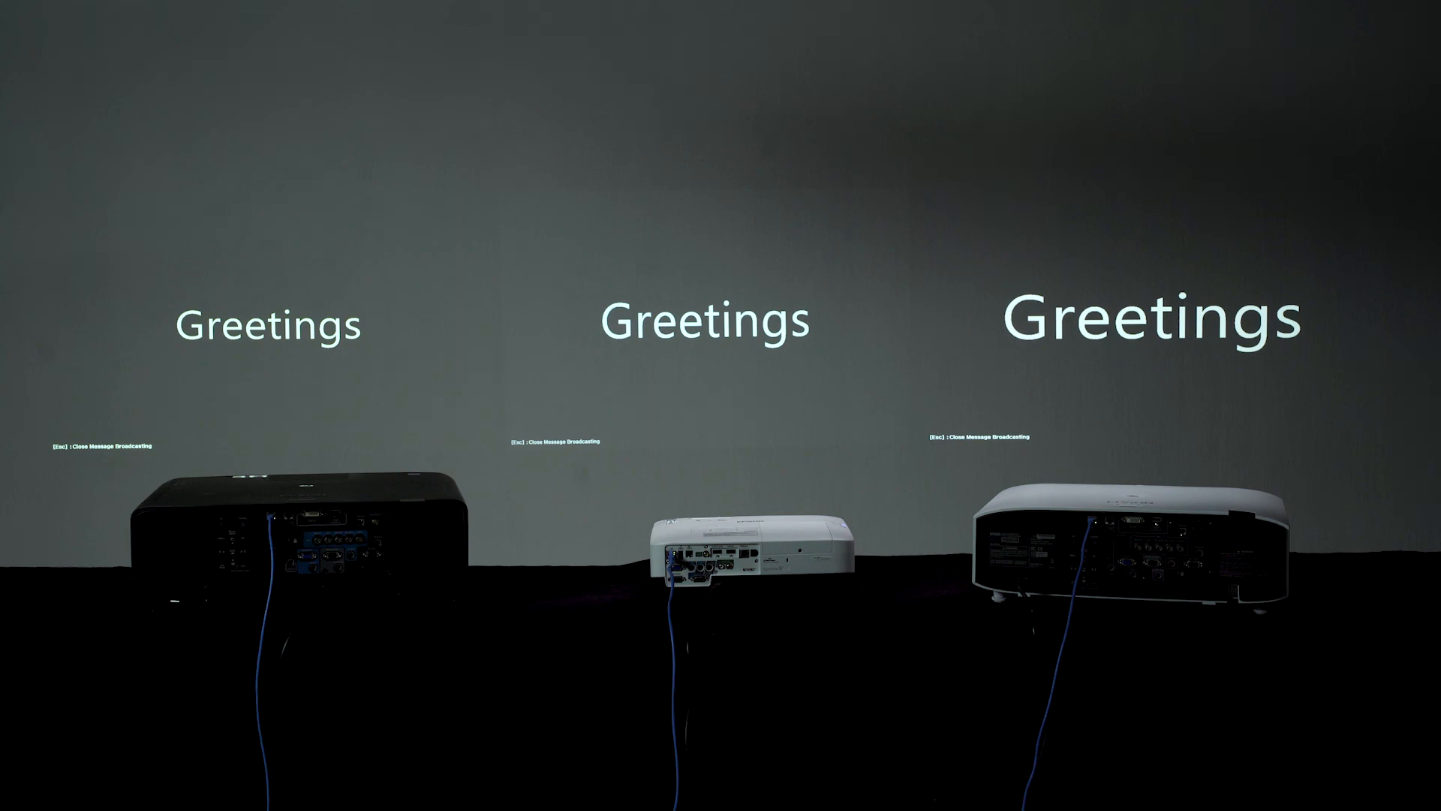
click(875, 563)
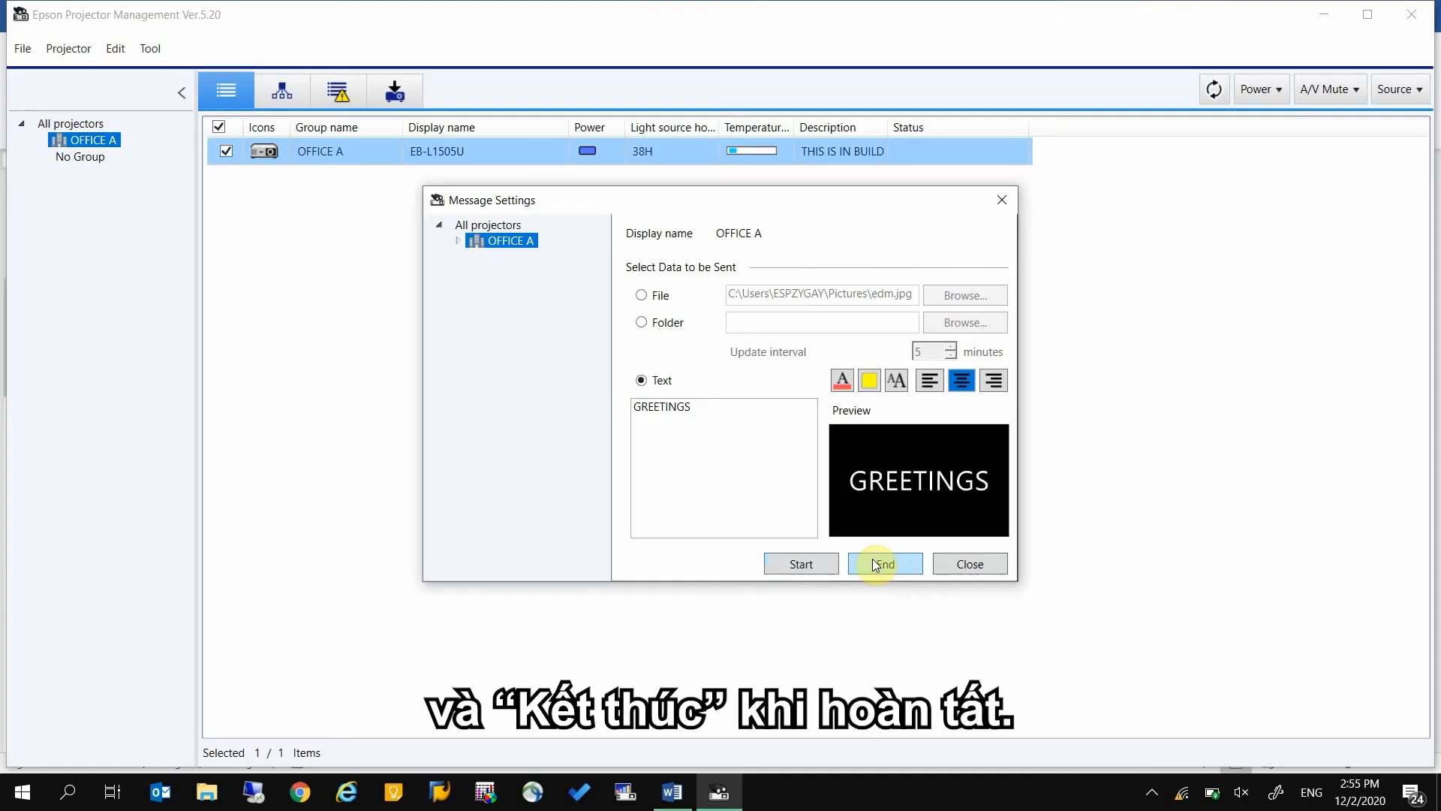
click(873, 563)
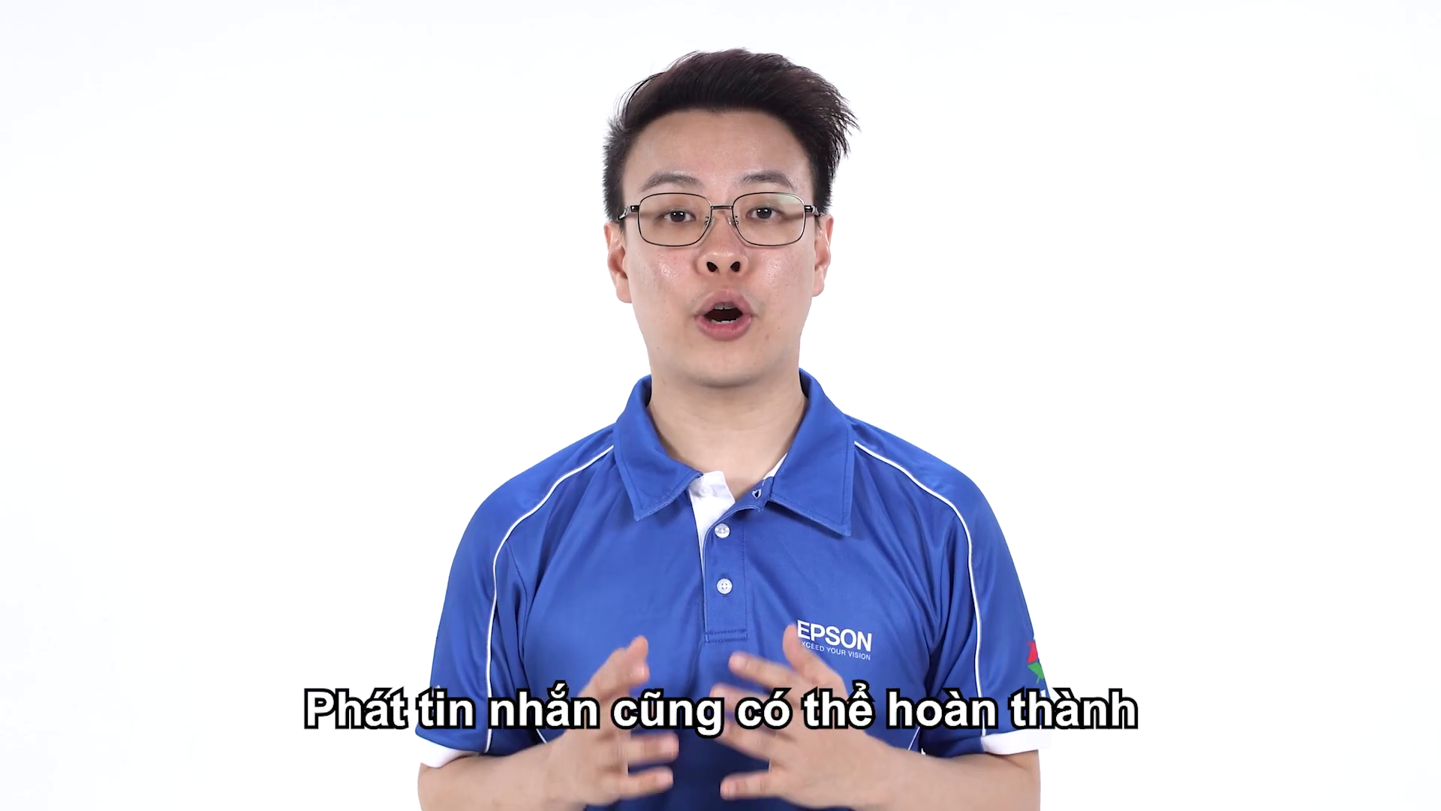